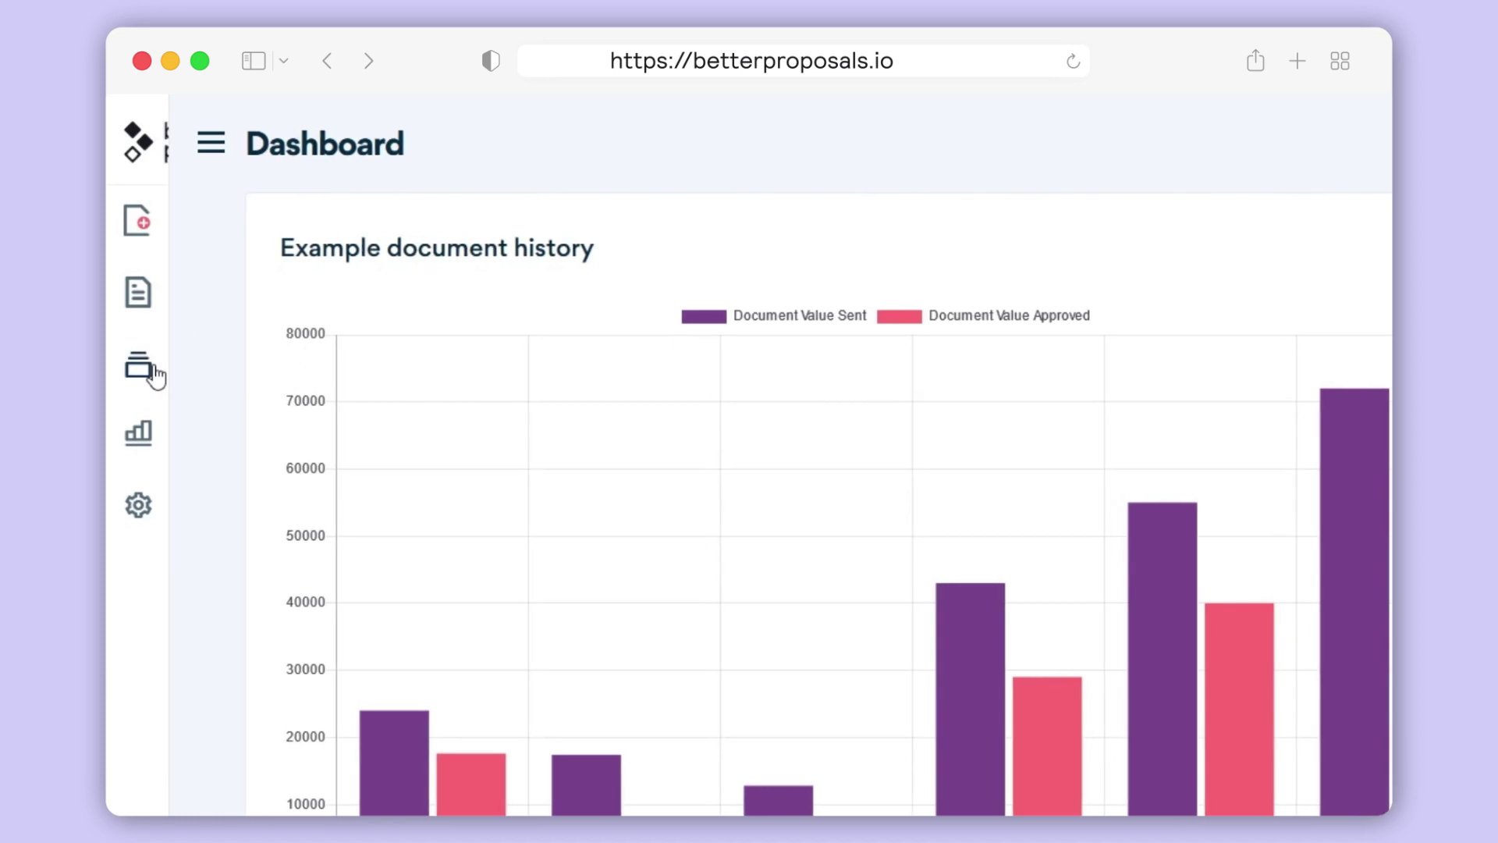
Show the All Templates list from the Templates menu in the sidebar.
click(123, 258)
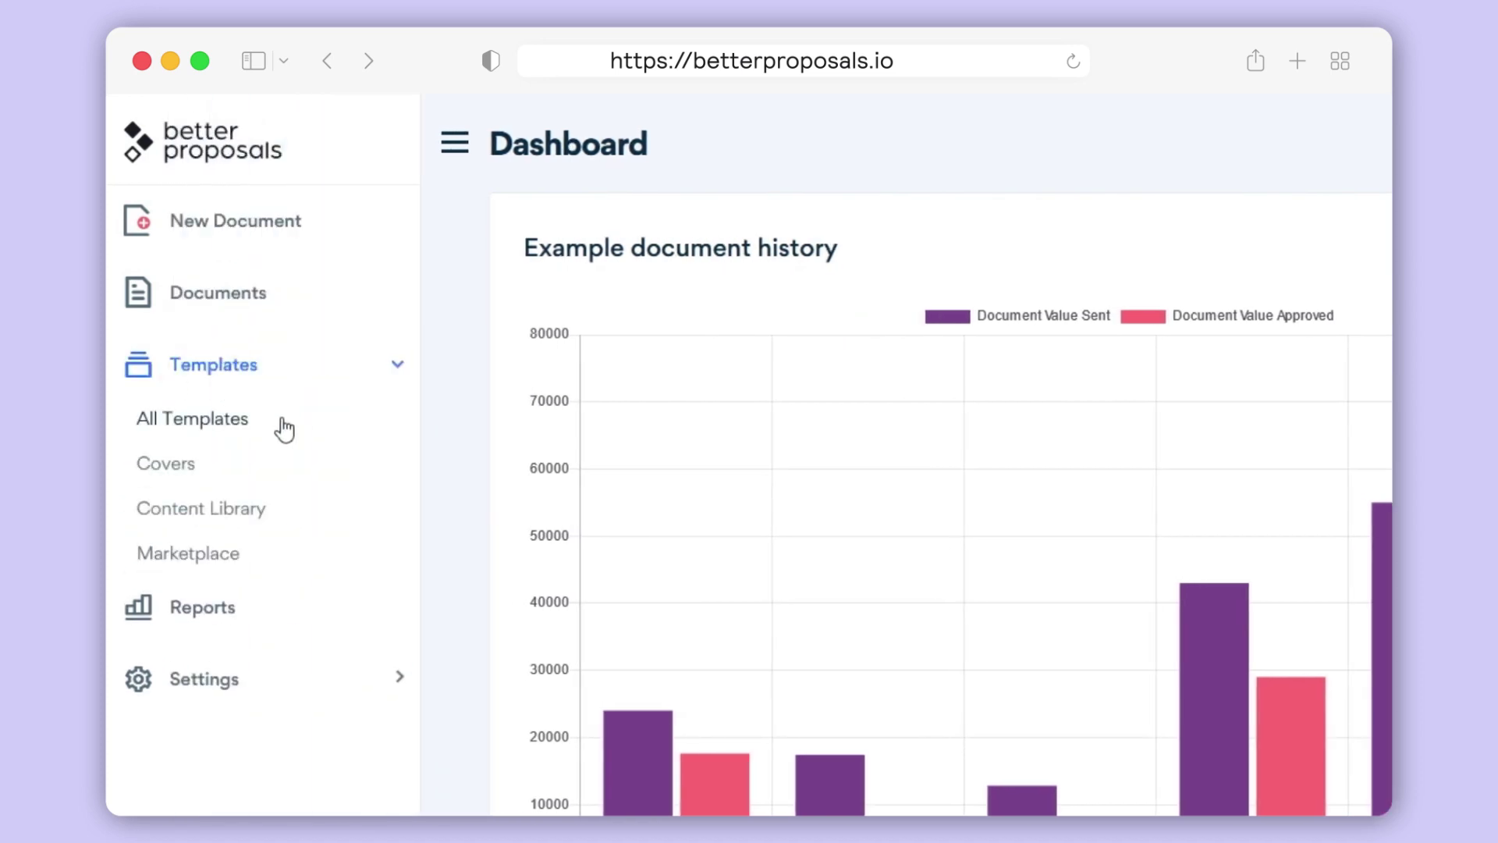
click(284, 421)
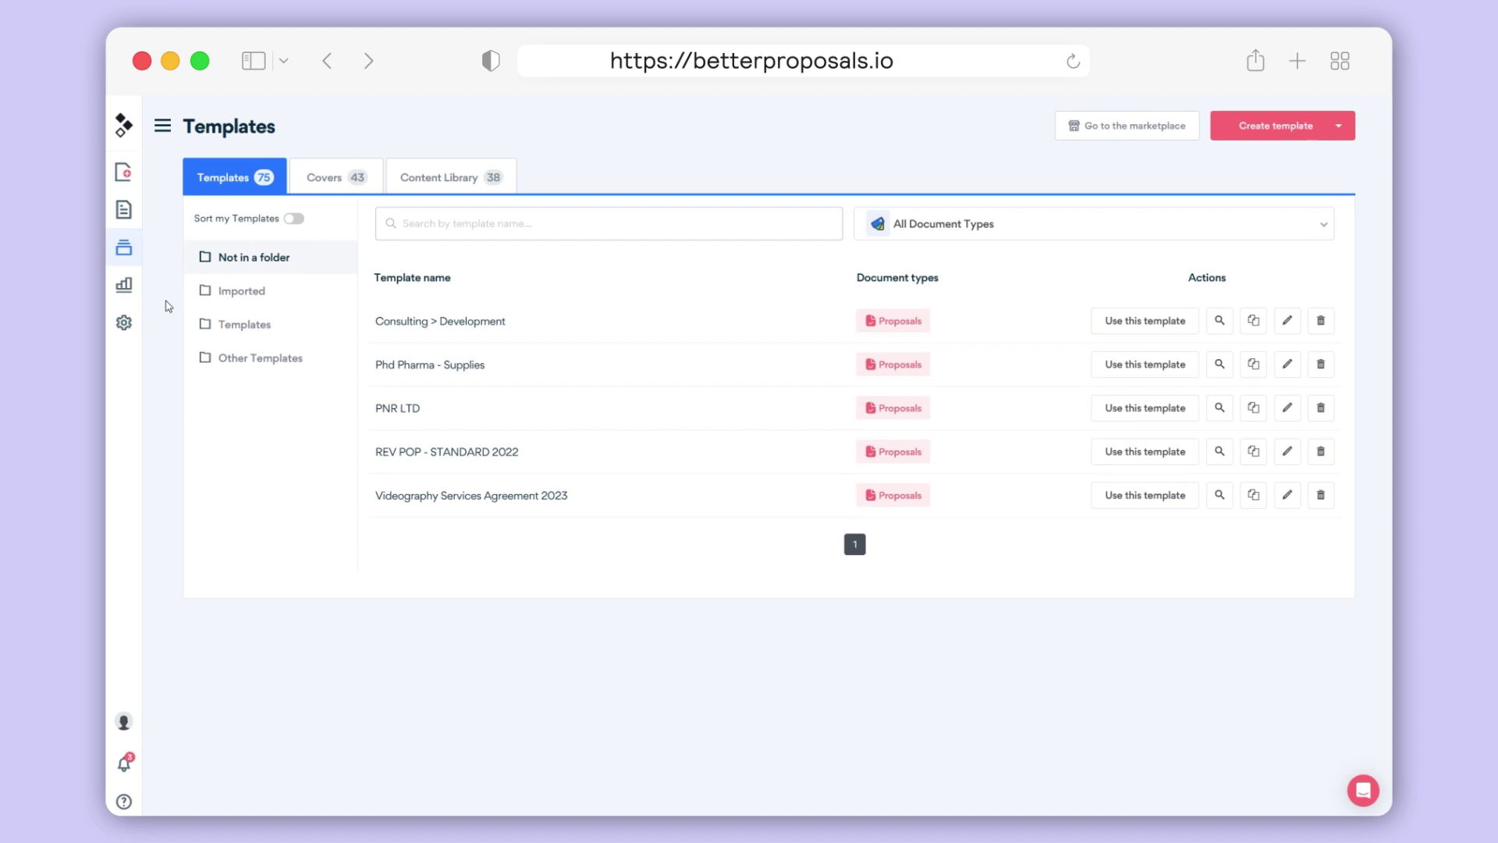
click(1342, 127)
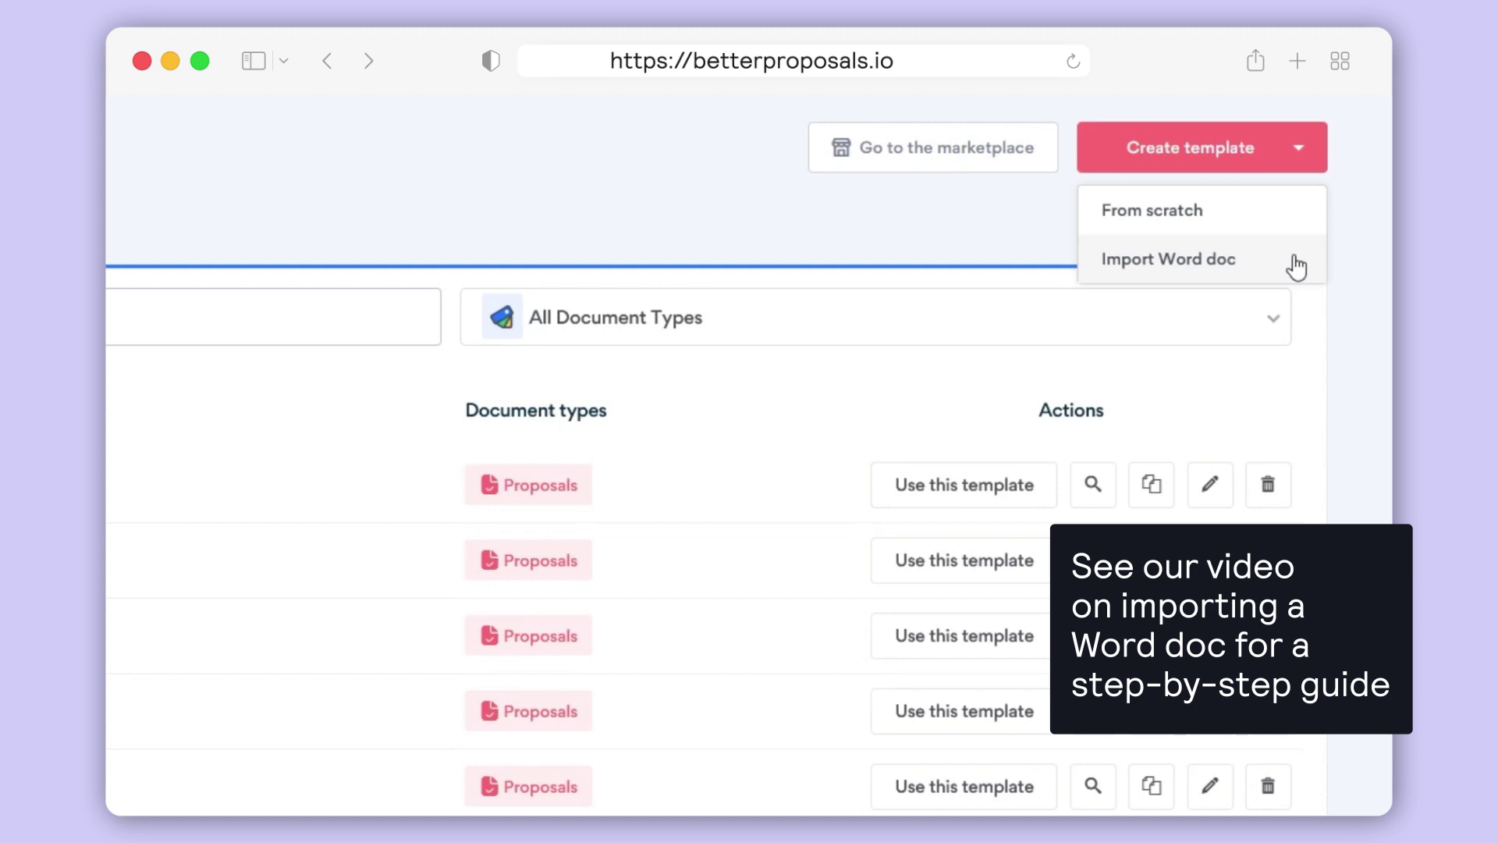
click(1344, 239)
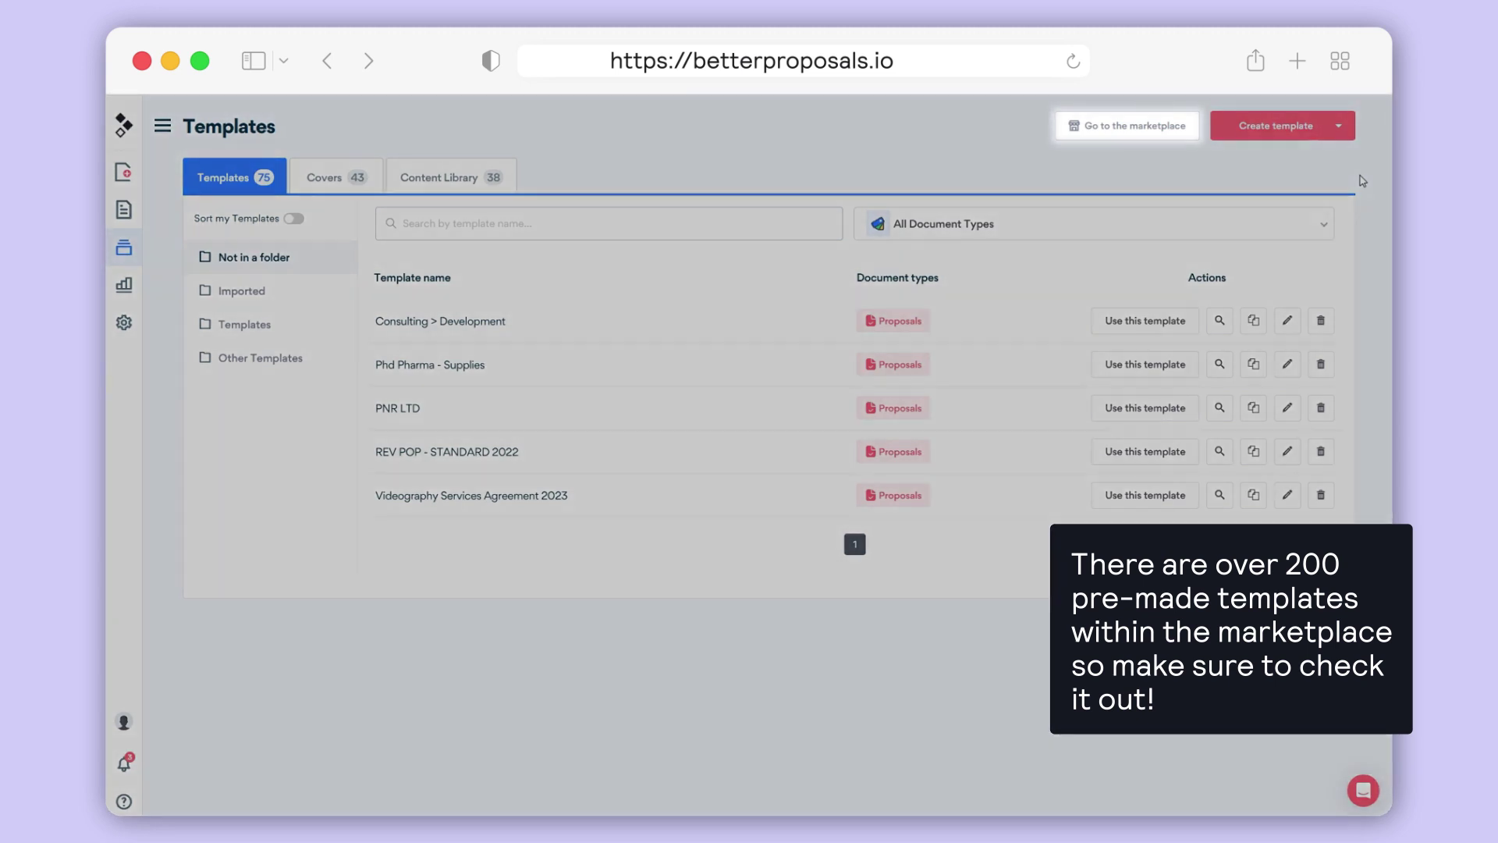
Get the Consulting > Business Development template from the marketplace and confirm adding it.
click(1190, 141)
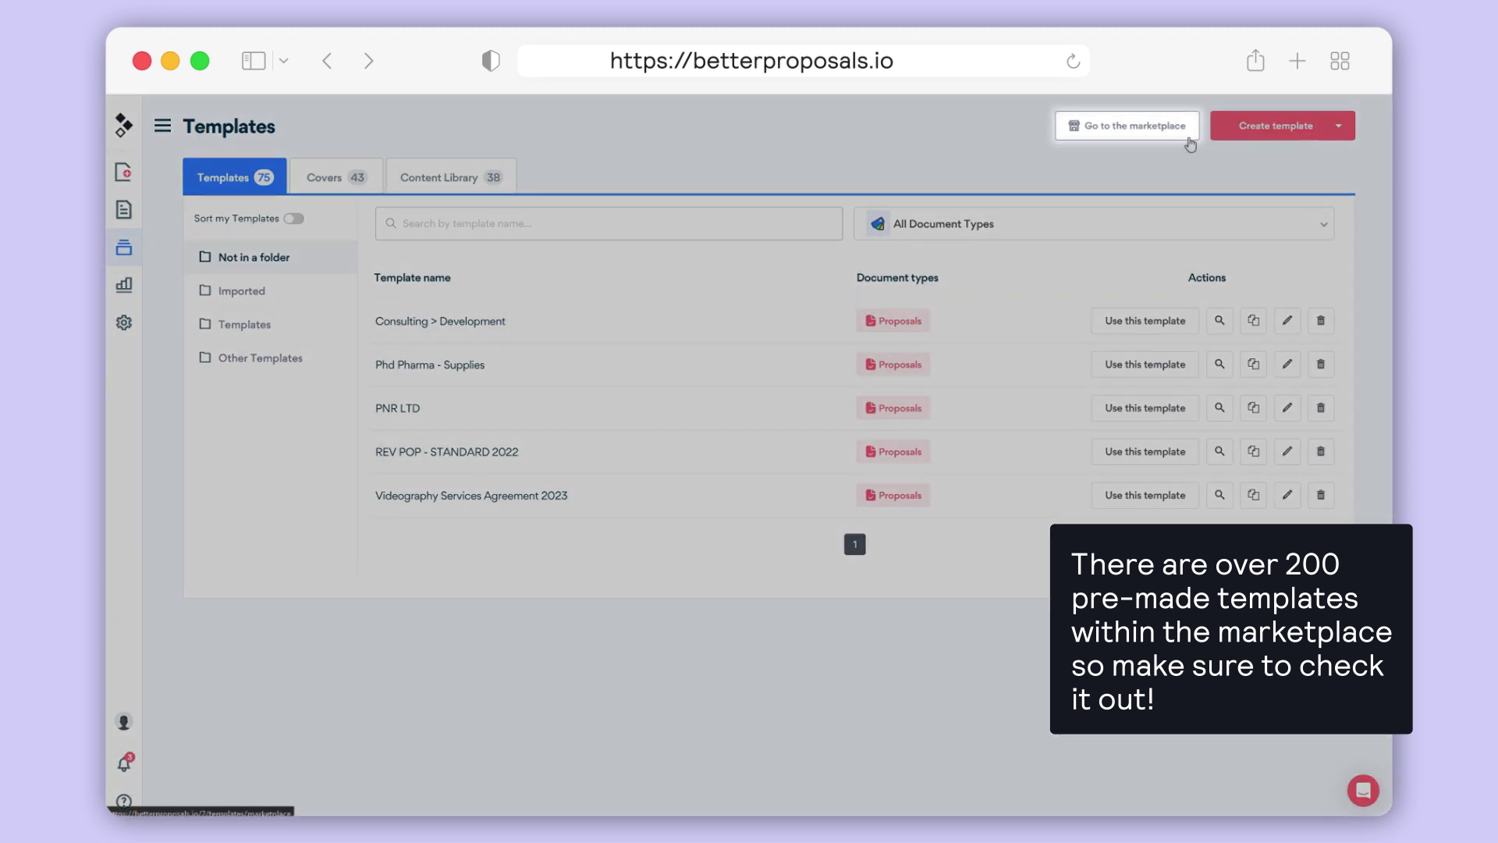
scroll(715, 241, down, 5)
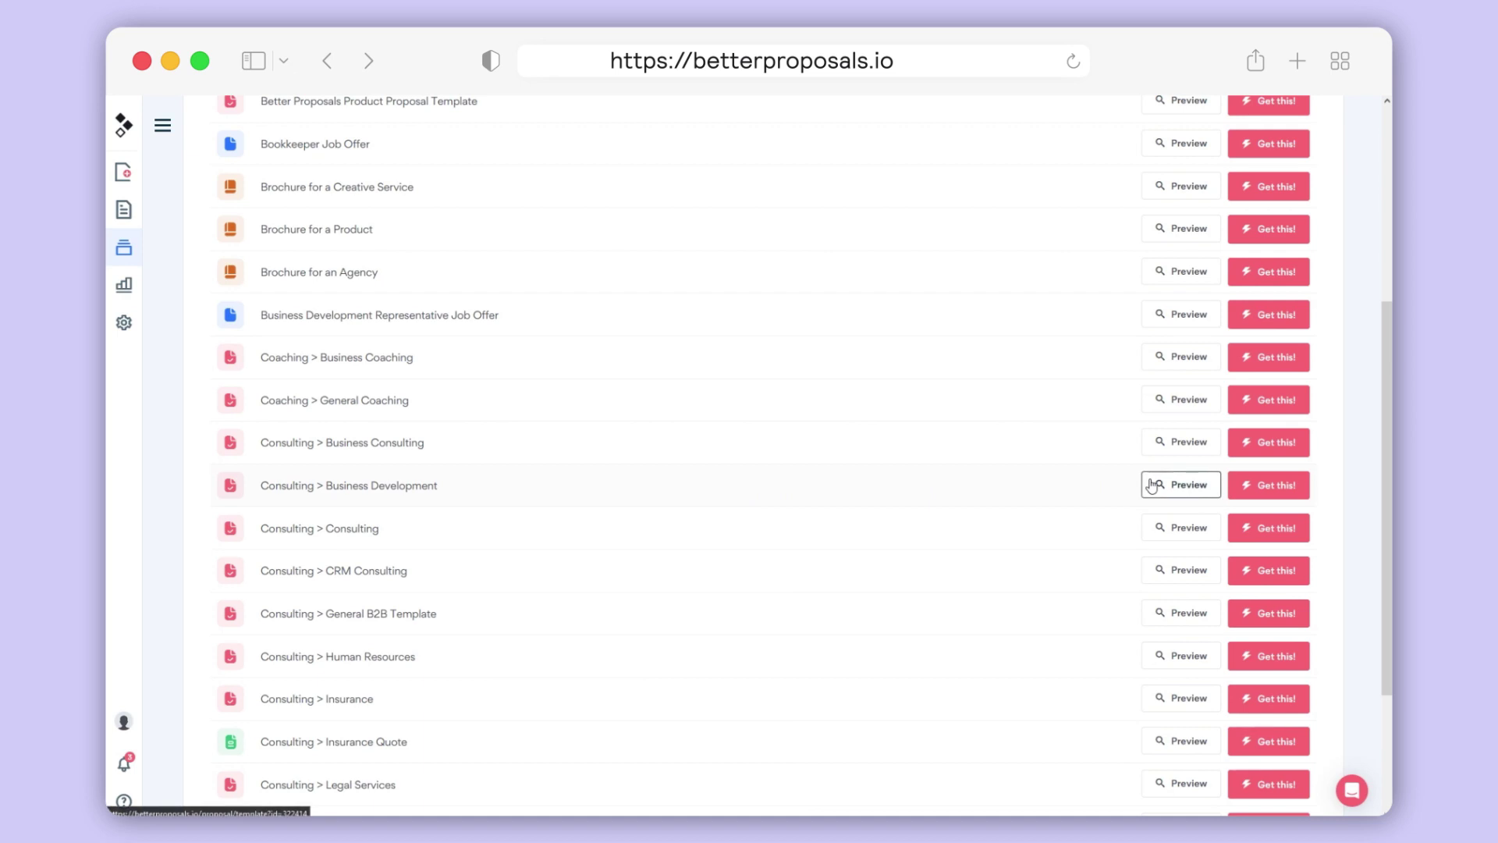
scroll(1085, 457, down, 1)
scroll(1078, 458, down, 1)
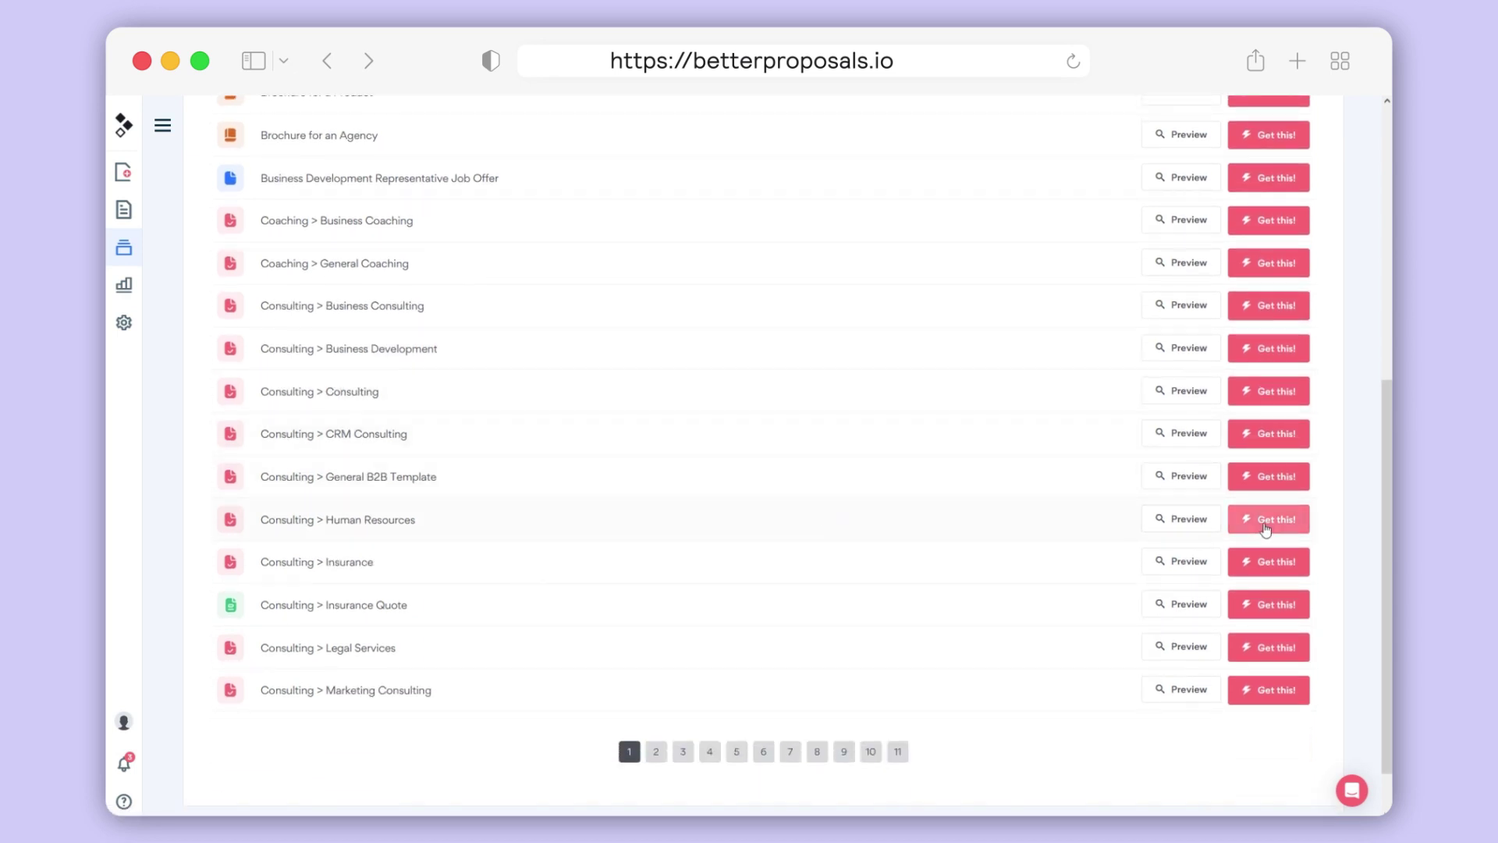
click(1267, 349)
click(823, 528)
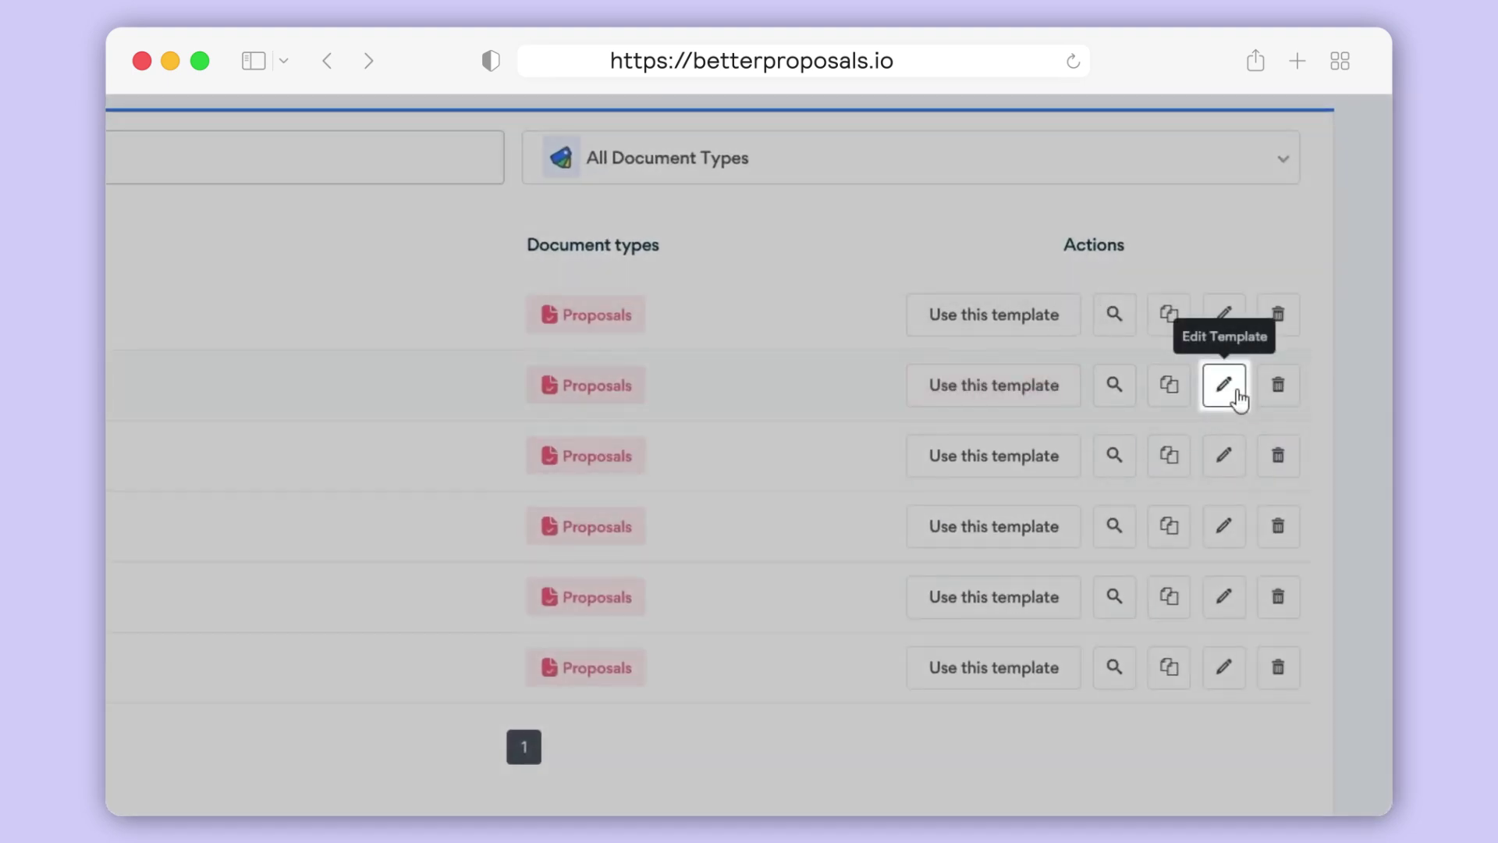
Rename the Consulting > Development template to 'Development', keep Proposals as document type, and save.
click(1239, 392)
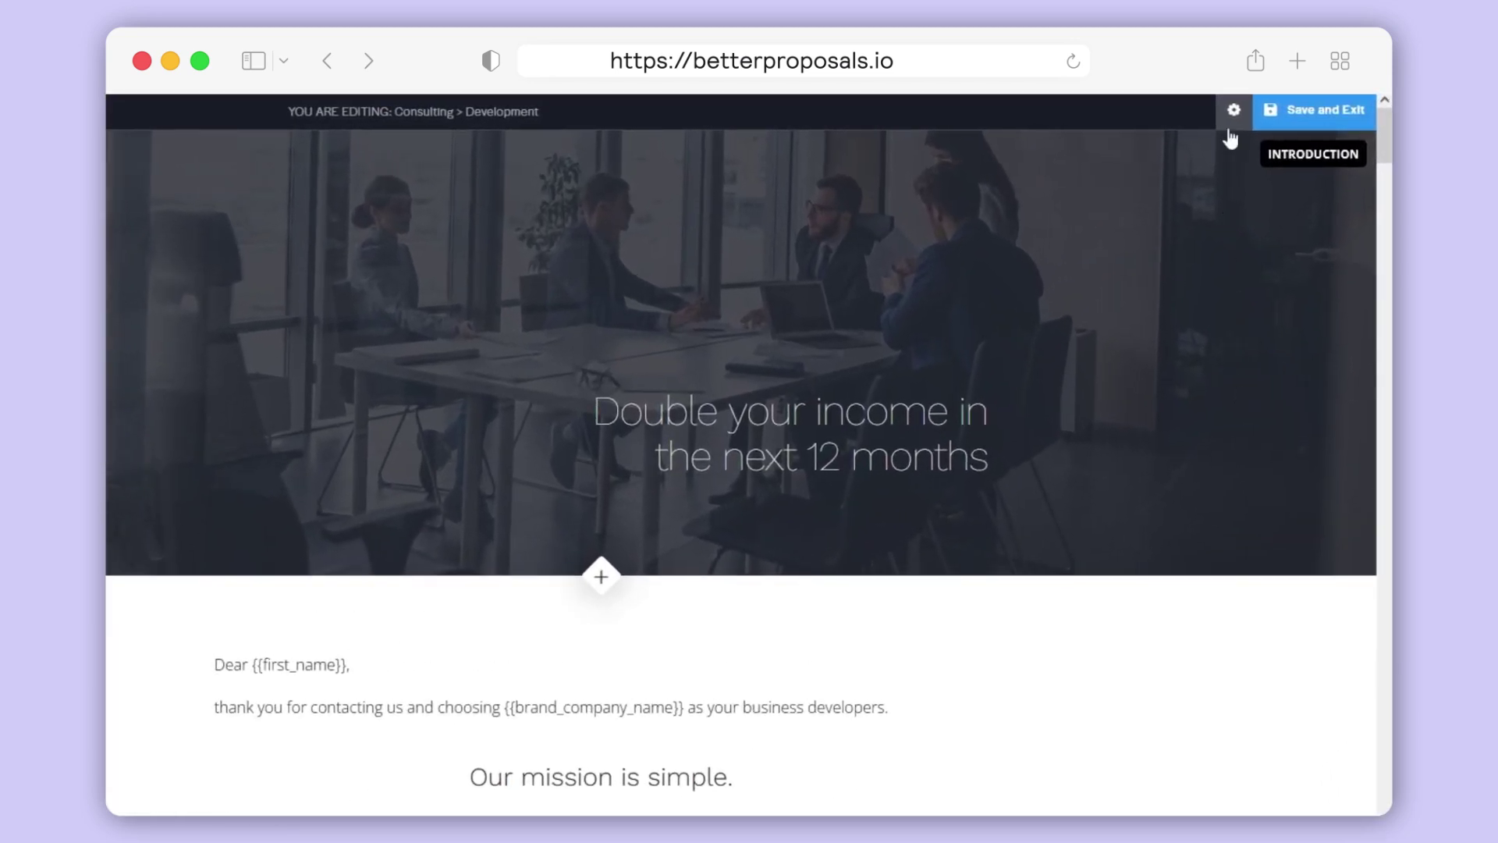
click(1233, 111)
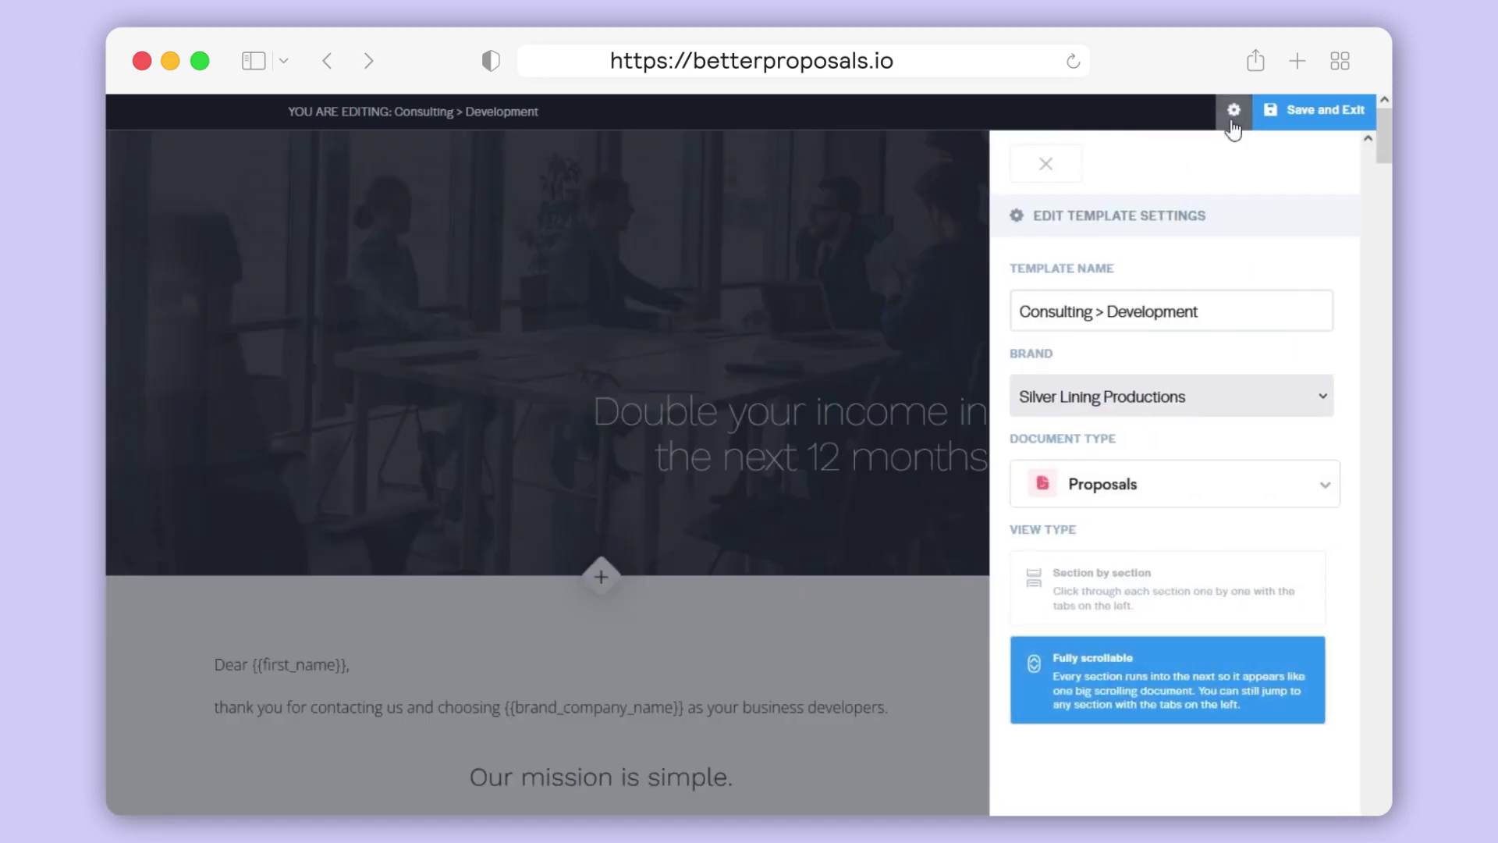
click(1121, 310)
drag(1106, 311, 1018, 310)
key(BackSpace)
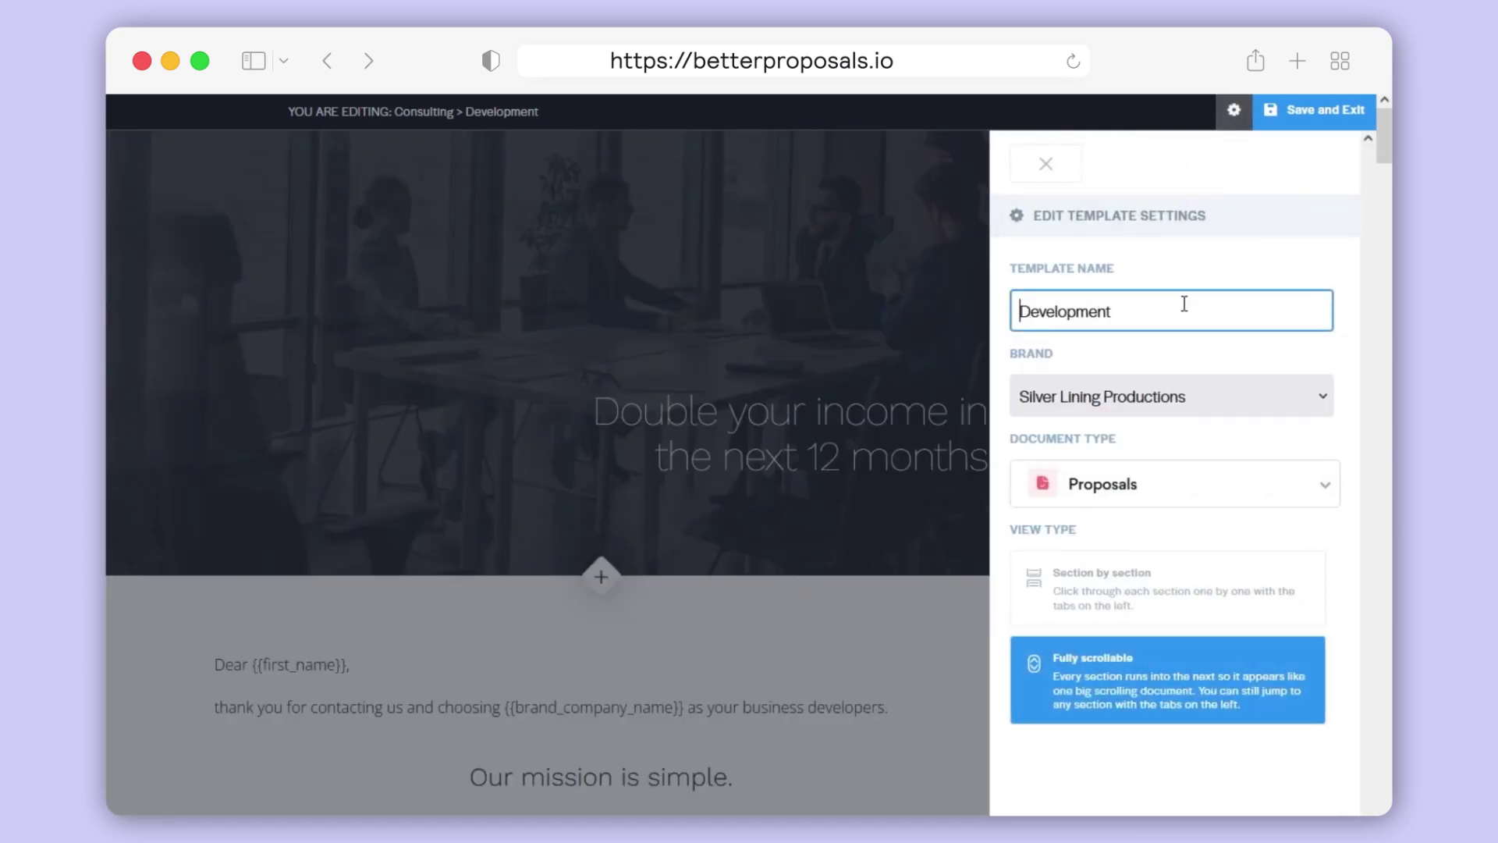
click(1196, 352)
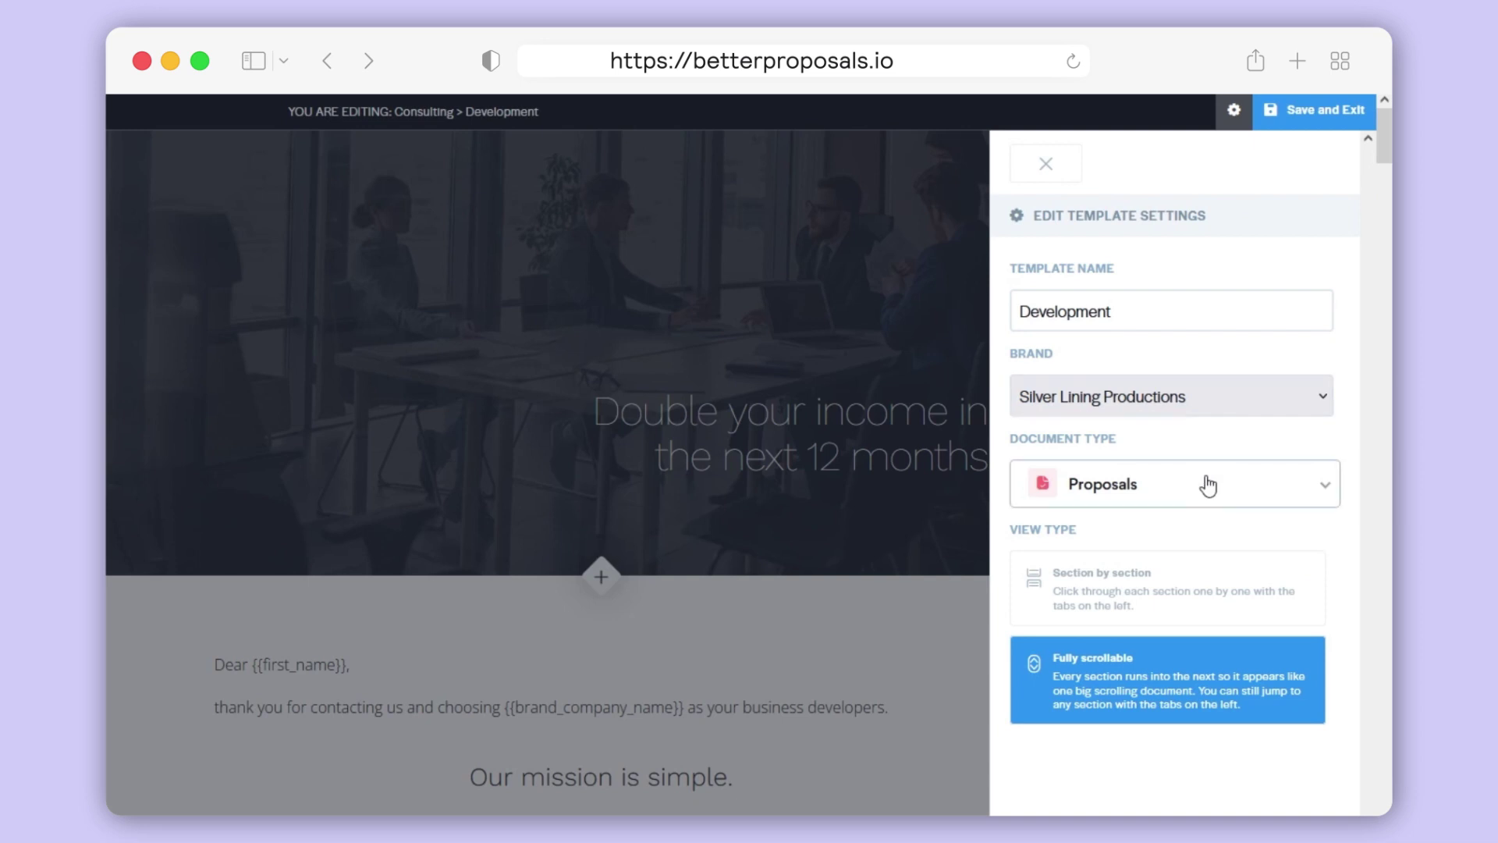
click(1207, 486)
click(1193, 354)
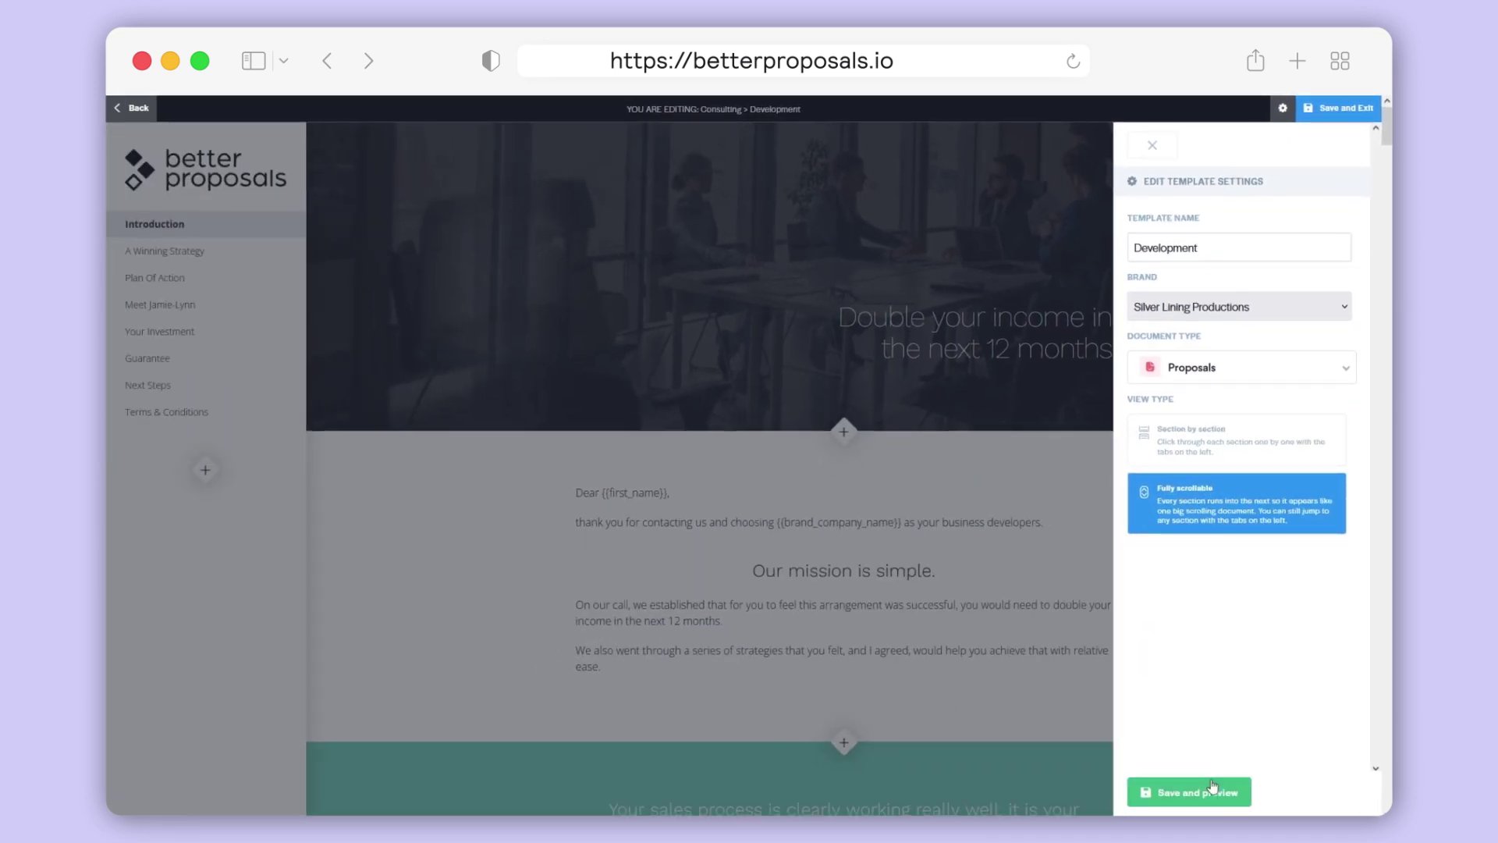
click(1211, 800)
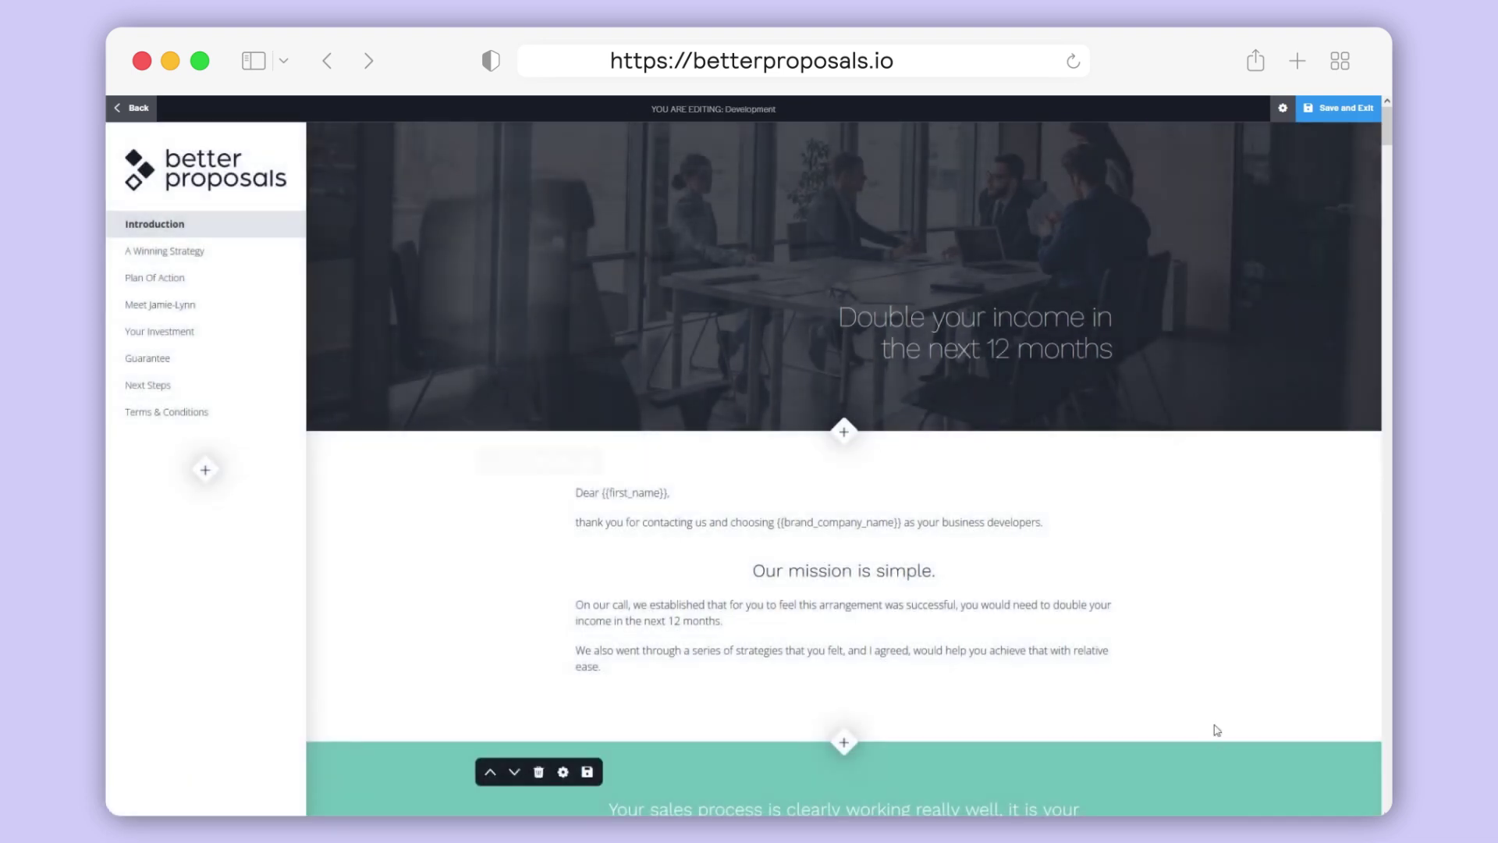
Change the teal sales-process background to blue 3E77DB for all same-coloured sections and save.
scroll(1214, 570, down, 5)
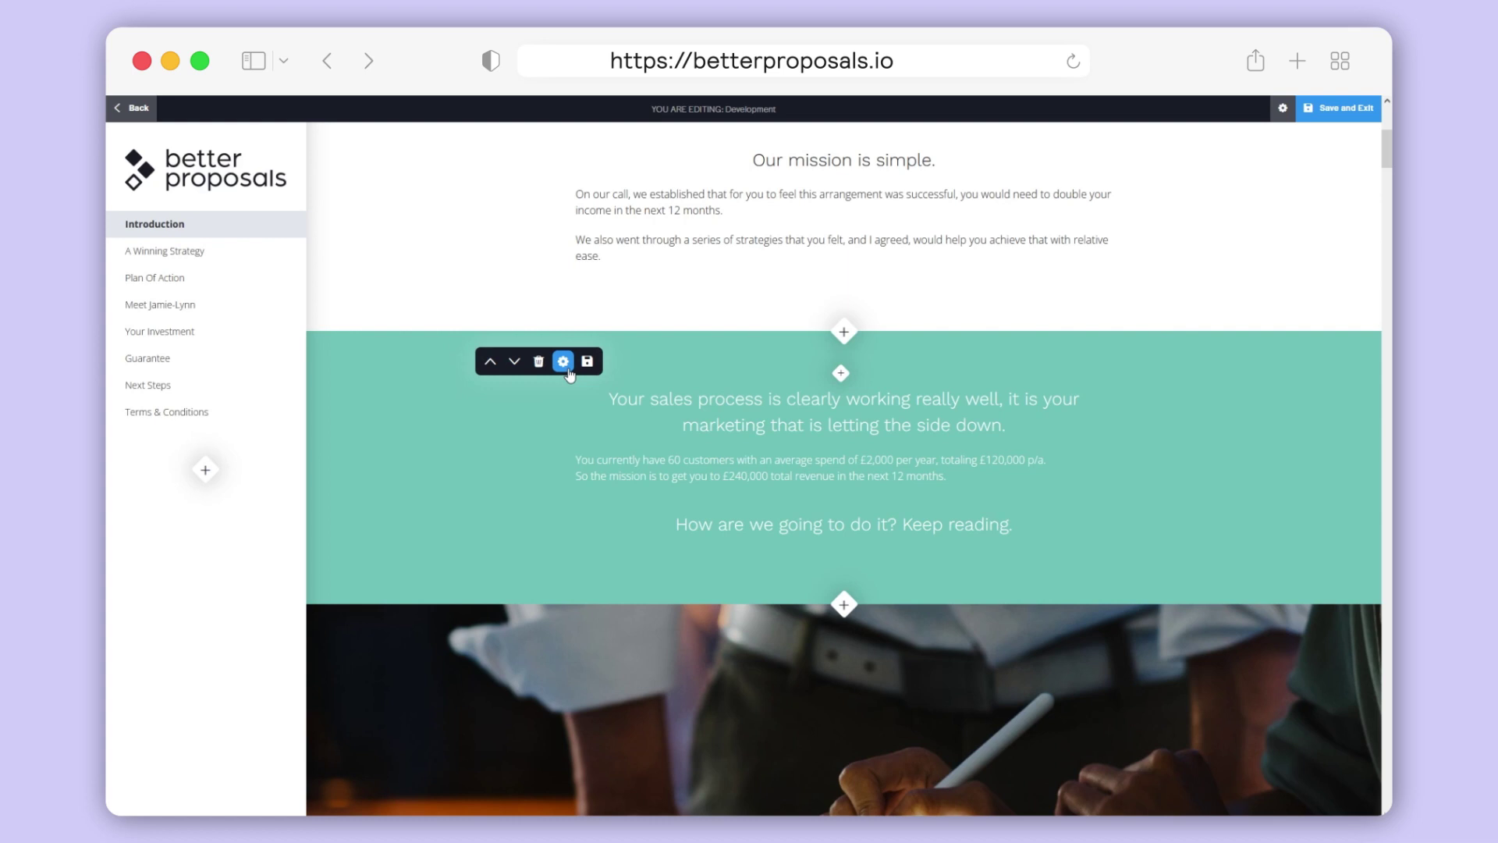
click(565, 363)
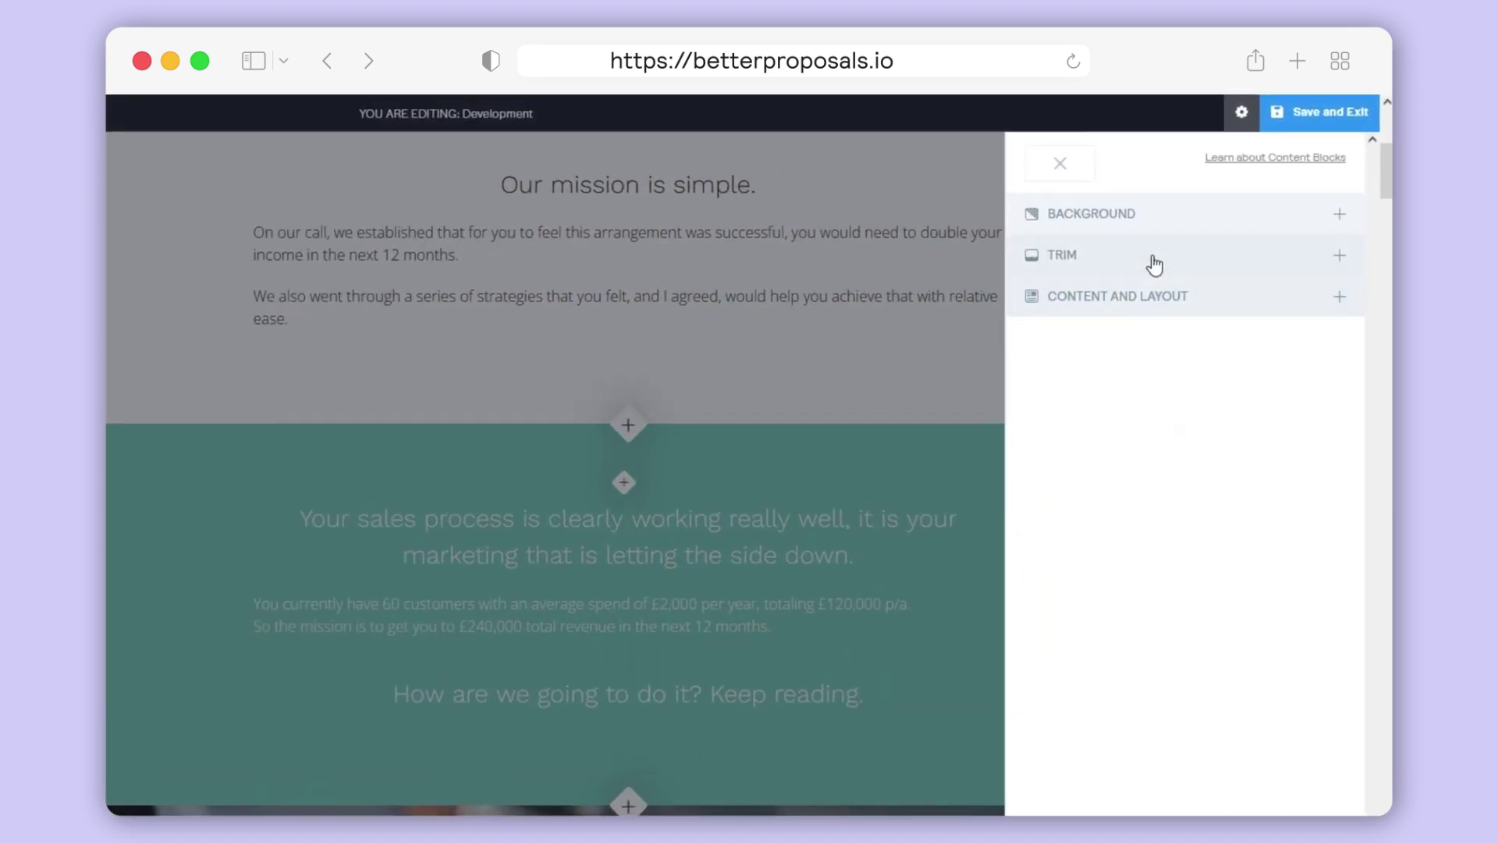
click(1212, 232)
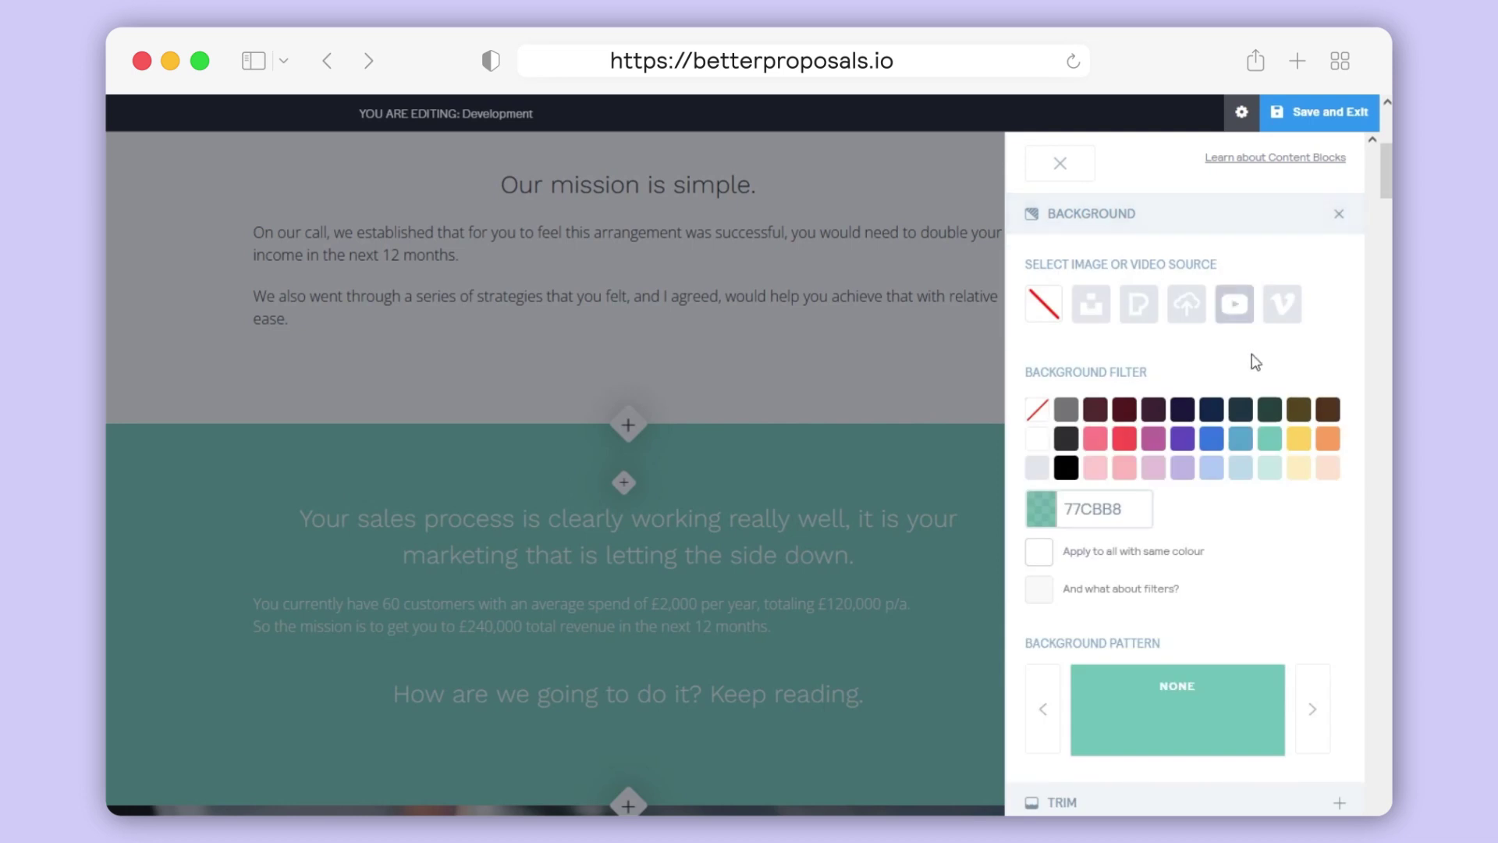
click(1210, 440)
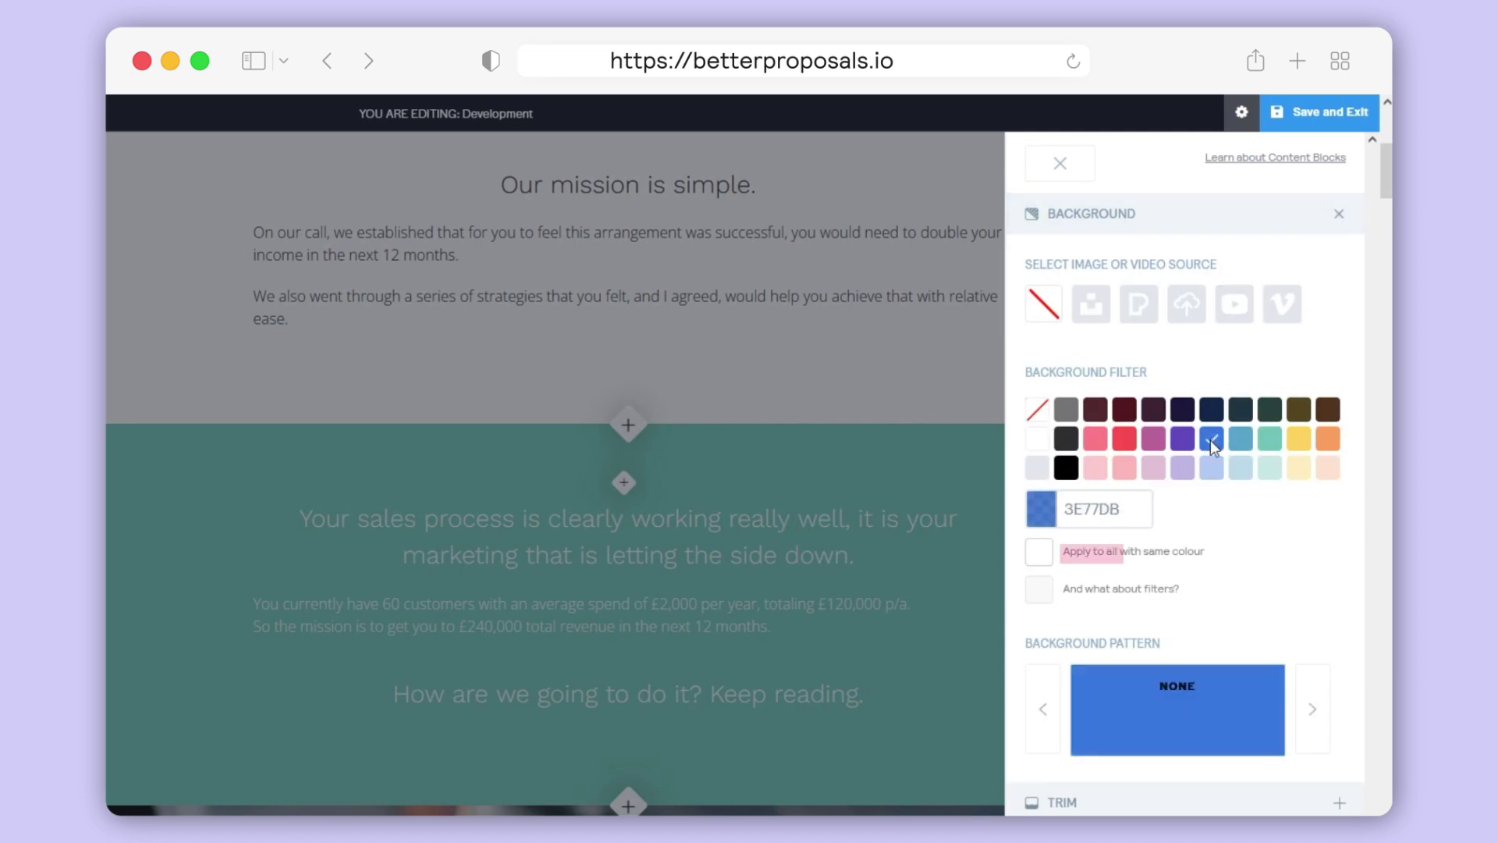
click(1036, 558)
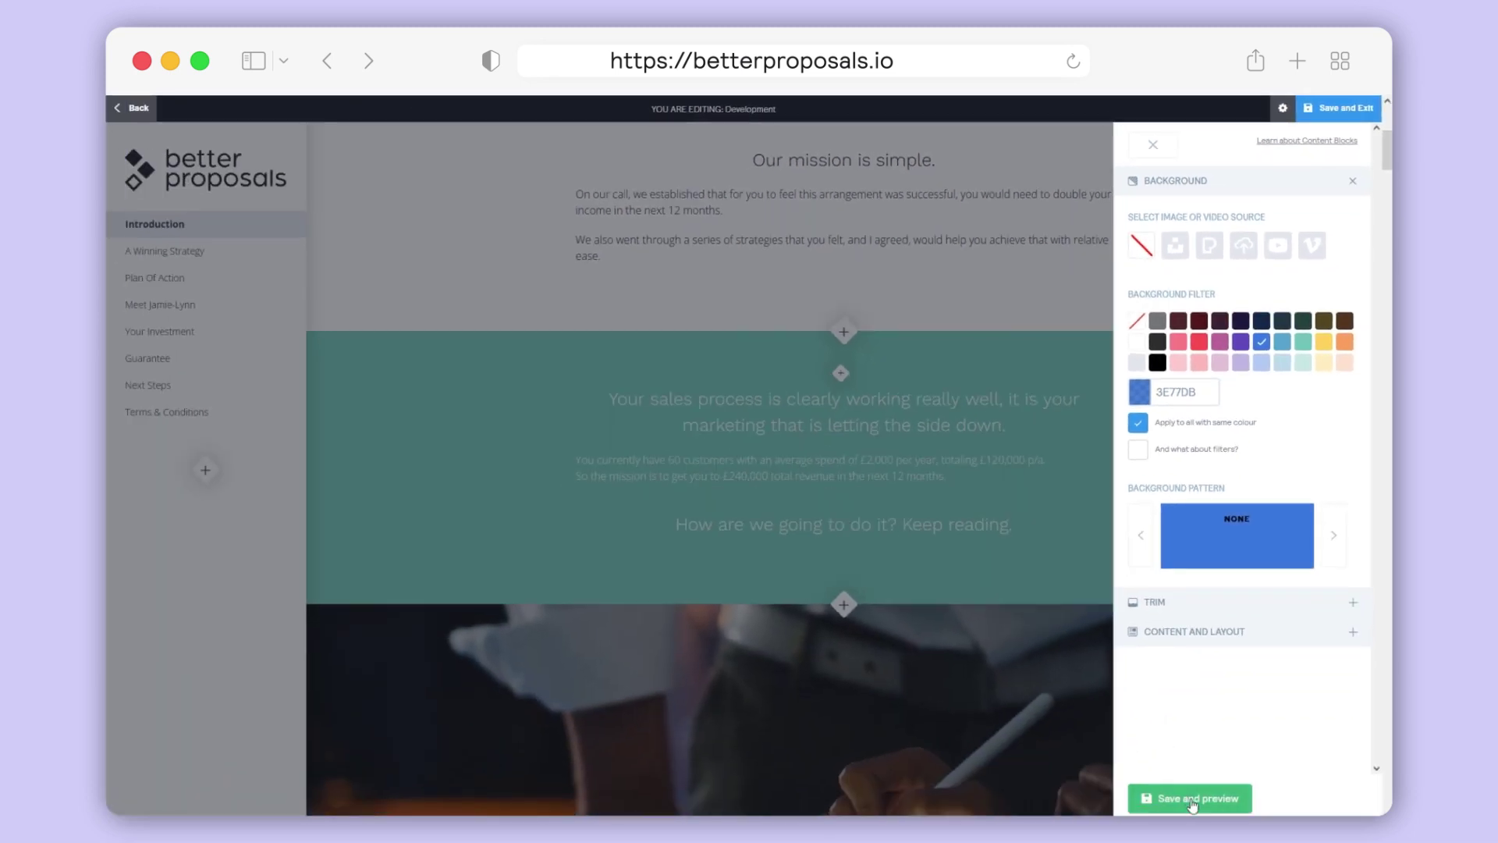
click(1194, 802)
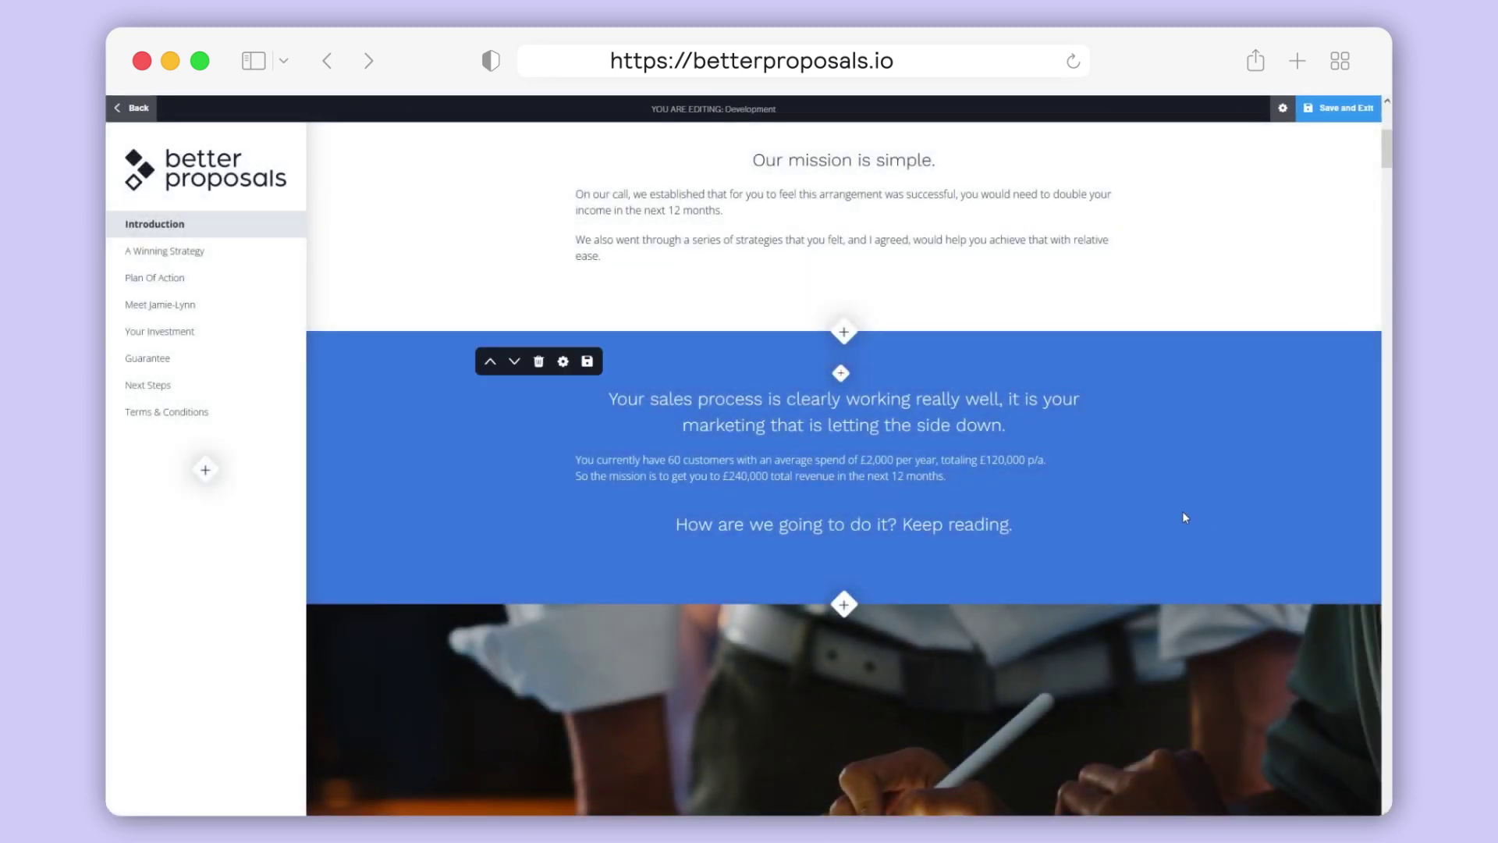
scroll(1182, 512, down, 6)
Scroll down to A Winning Strategy and back up to the office photo block.
scroll(1176, 515, down, 10)
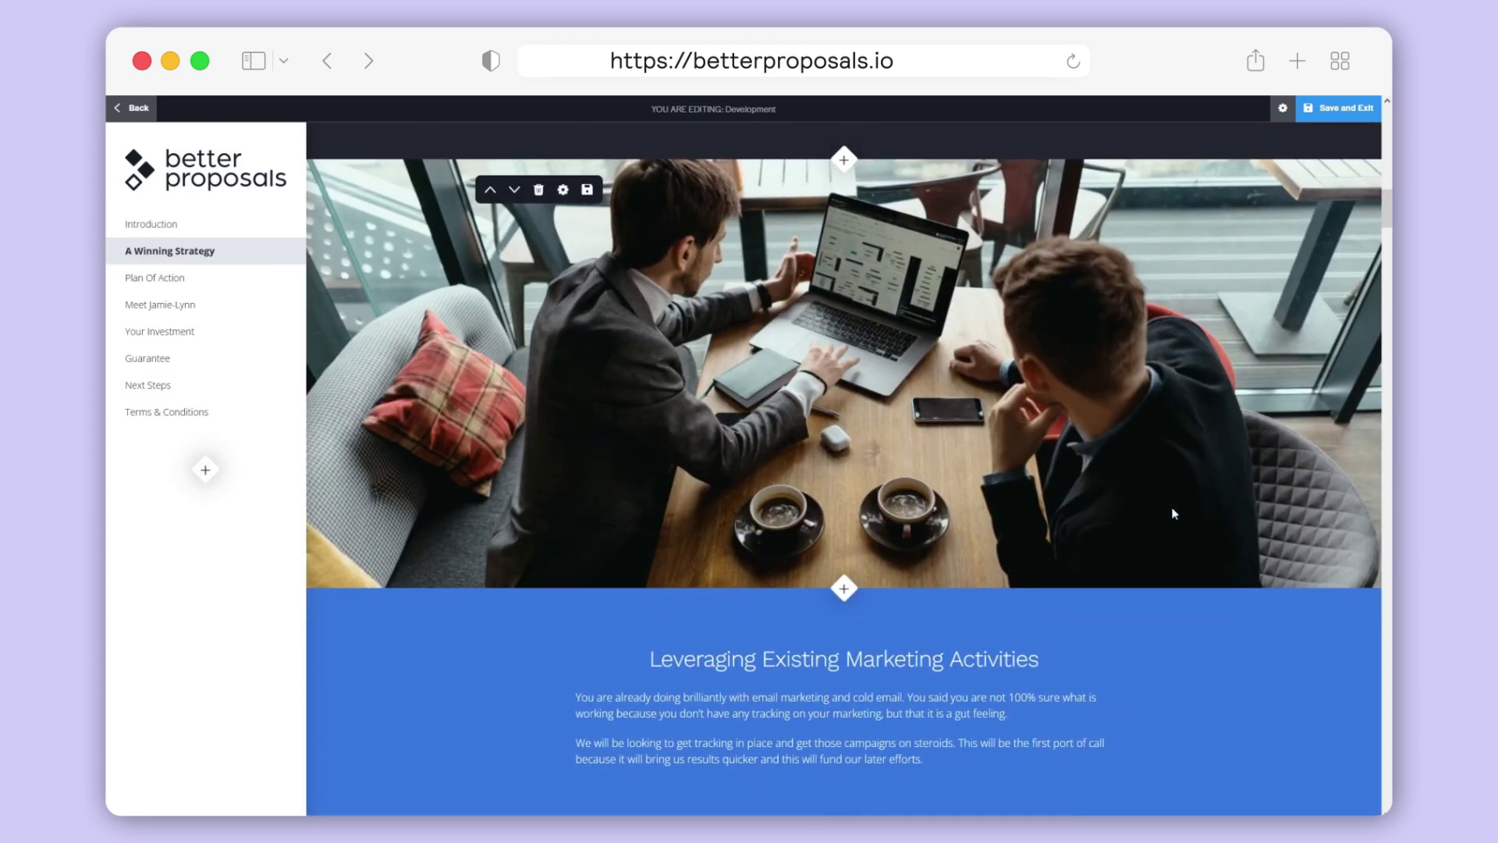
scroll(1176, 513, down, 2)
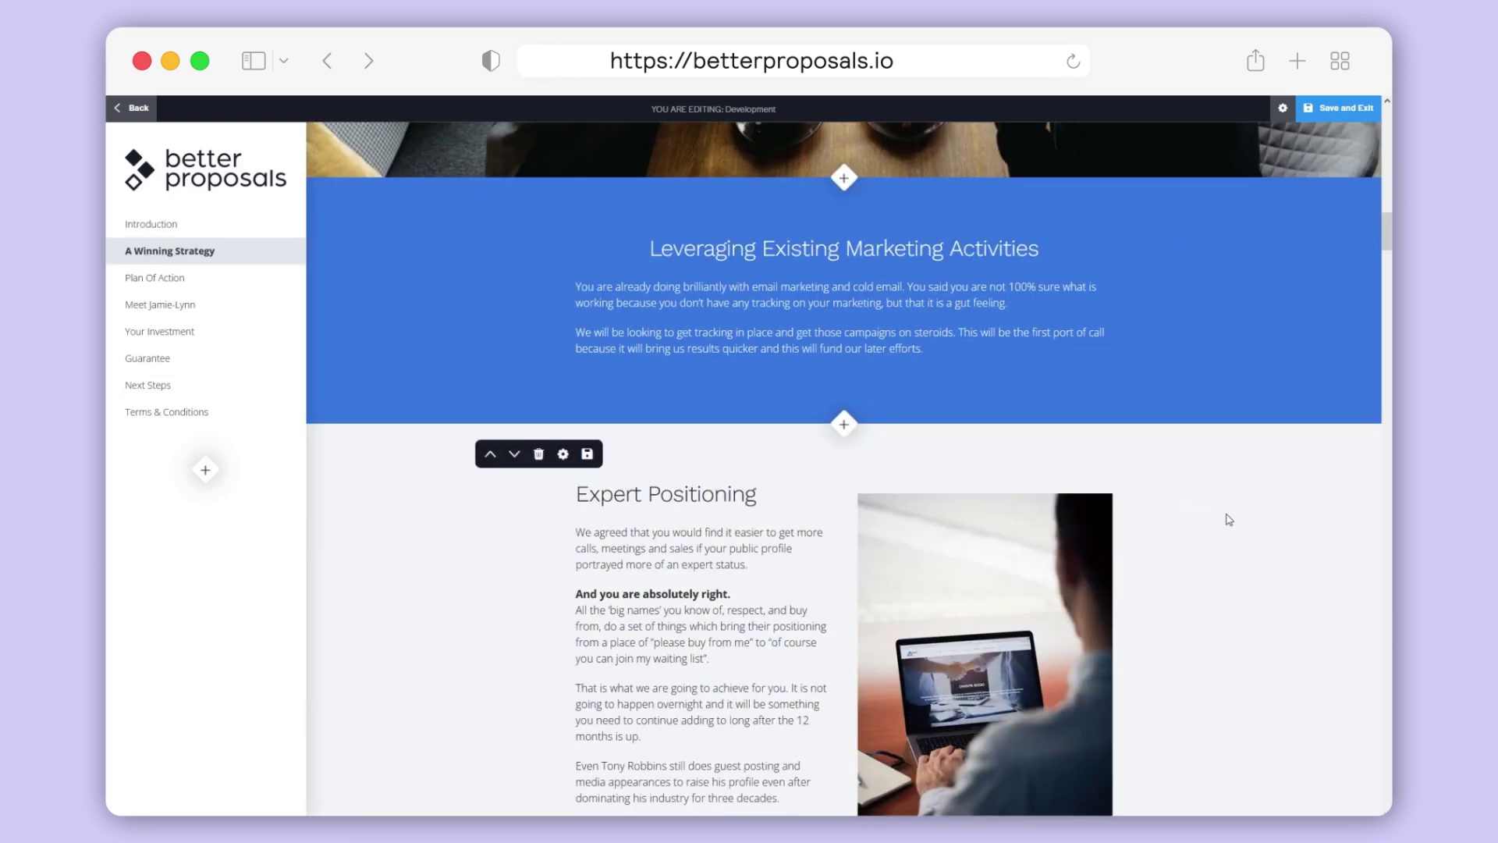
scroll(1234, 521, down, 2)
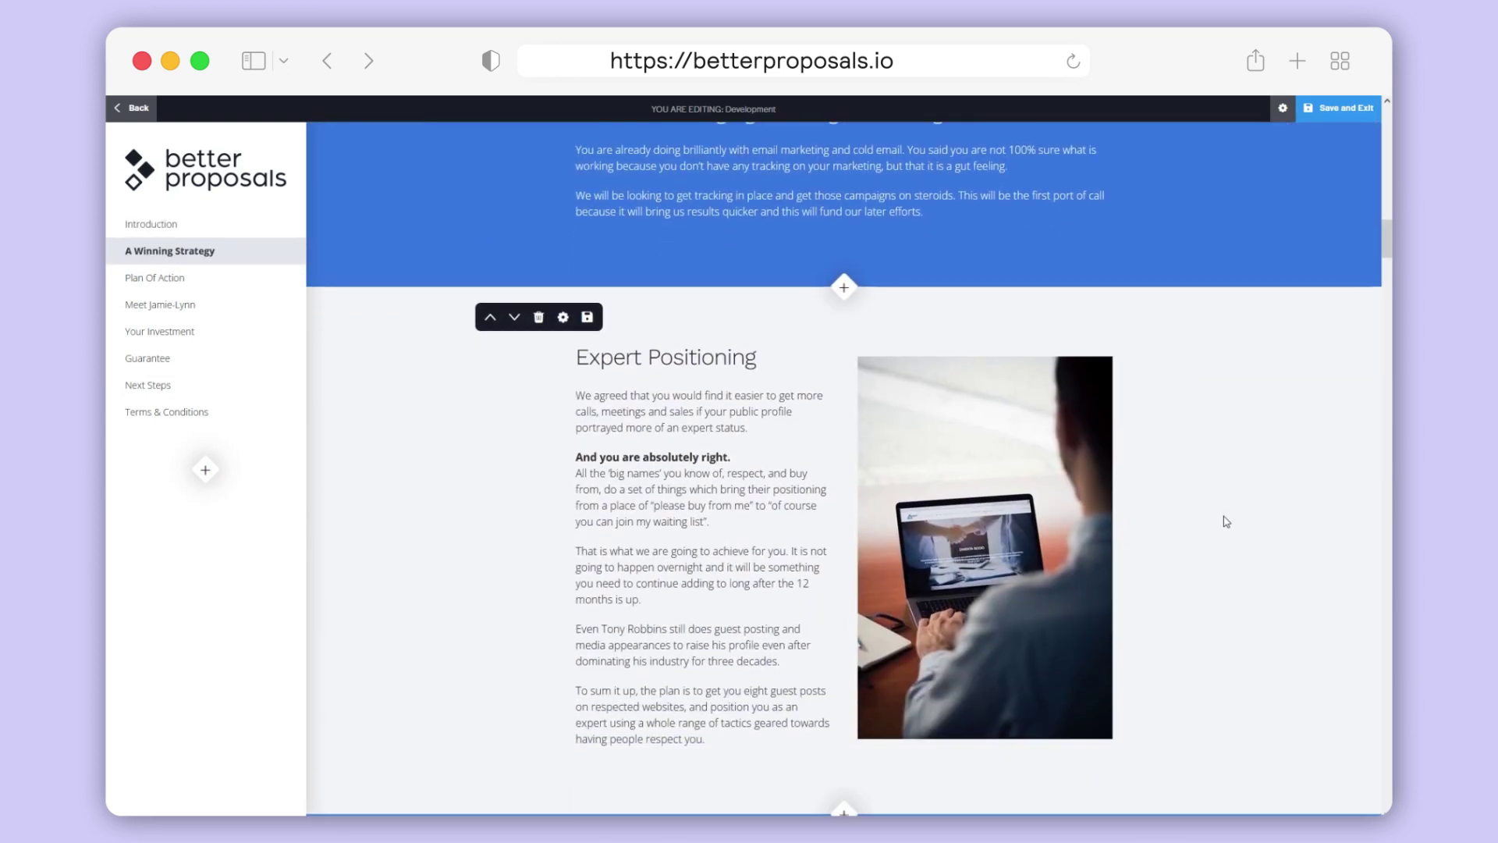
scroll(1227, 521, up, 8)
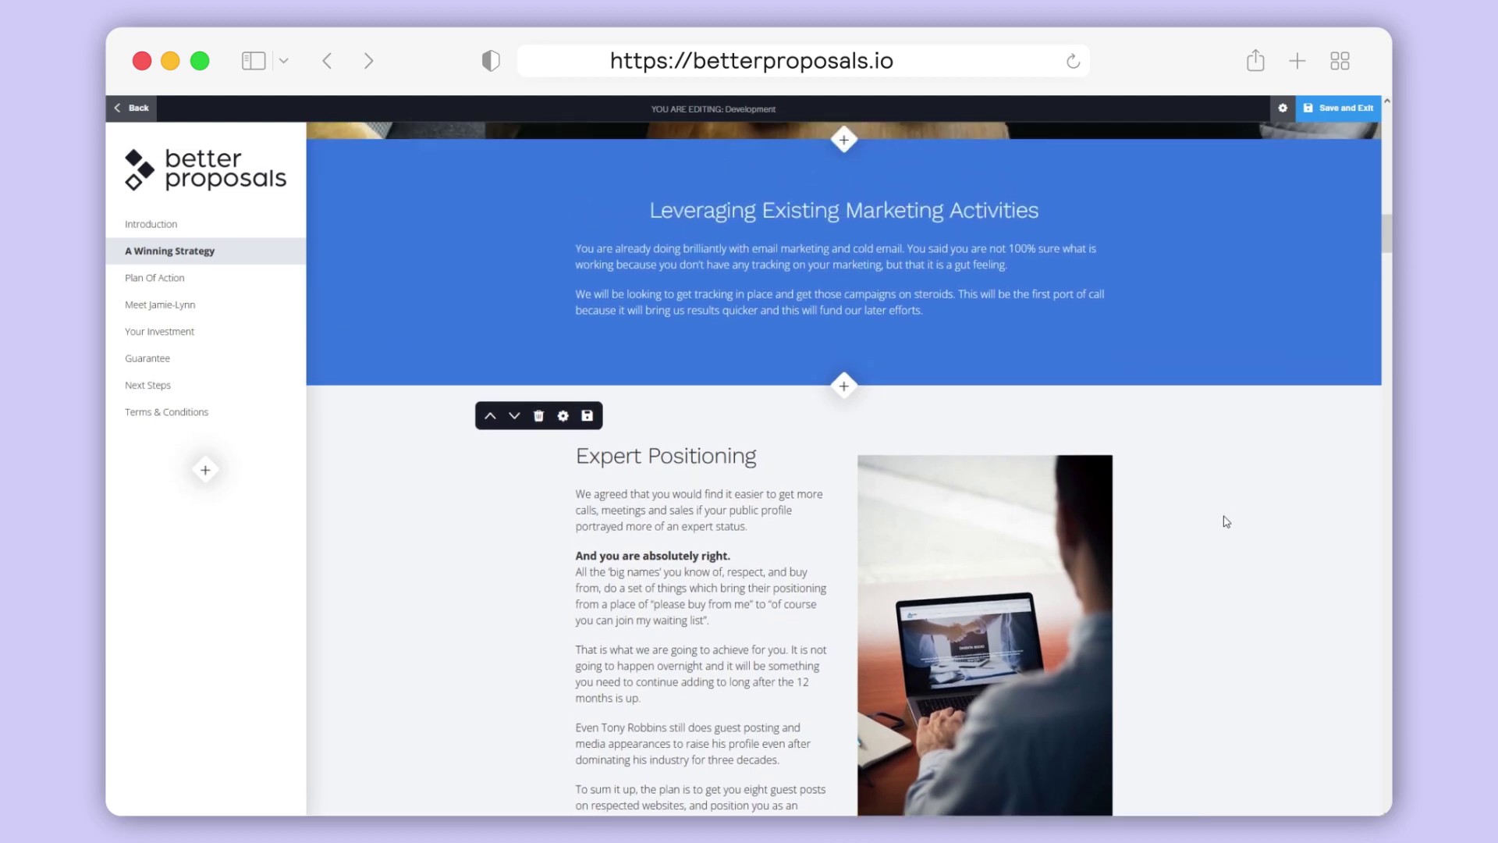
scroll(1224, 521, up, 1)
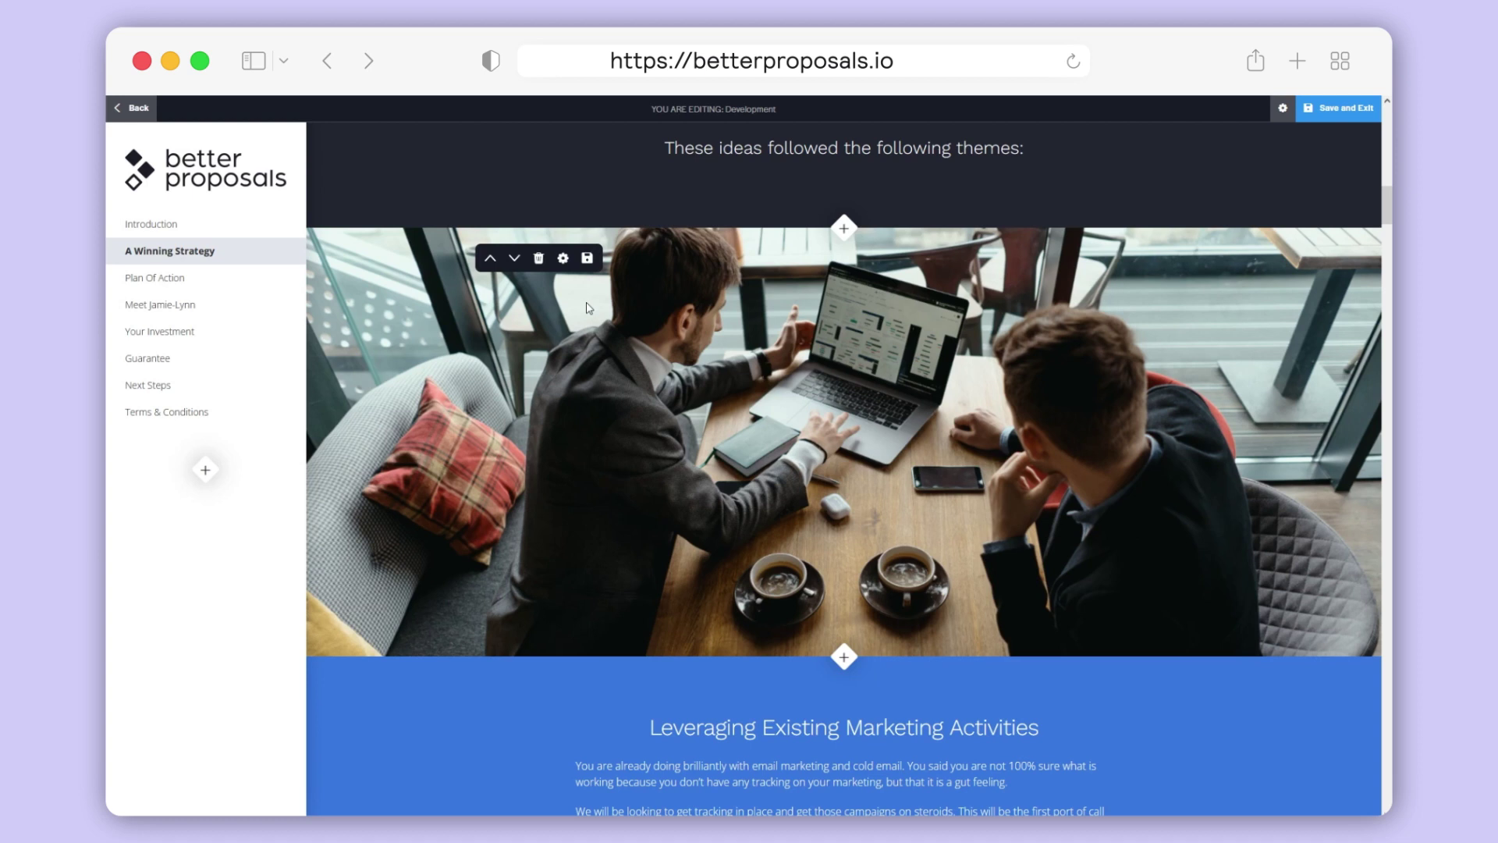
Replace the office photo with a cropped Pexels 'Business laptop' photo of a pen writing, and save.
click(563, 259)
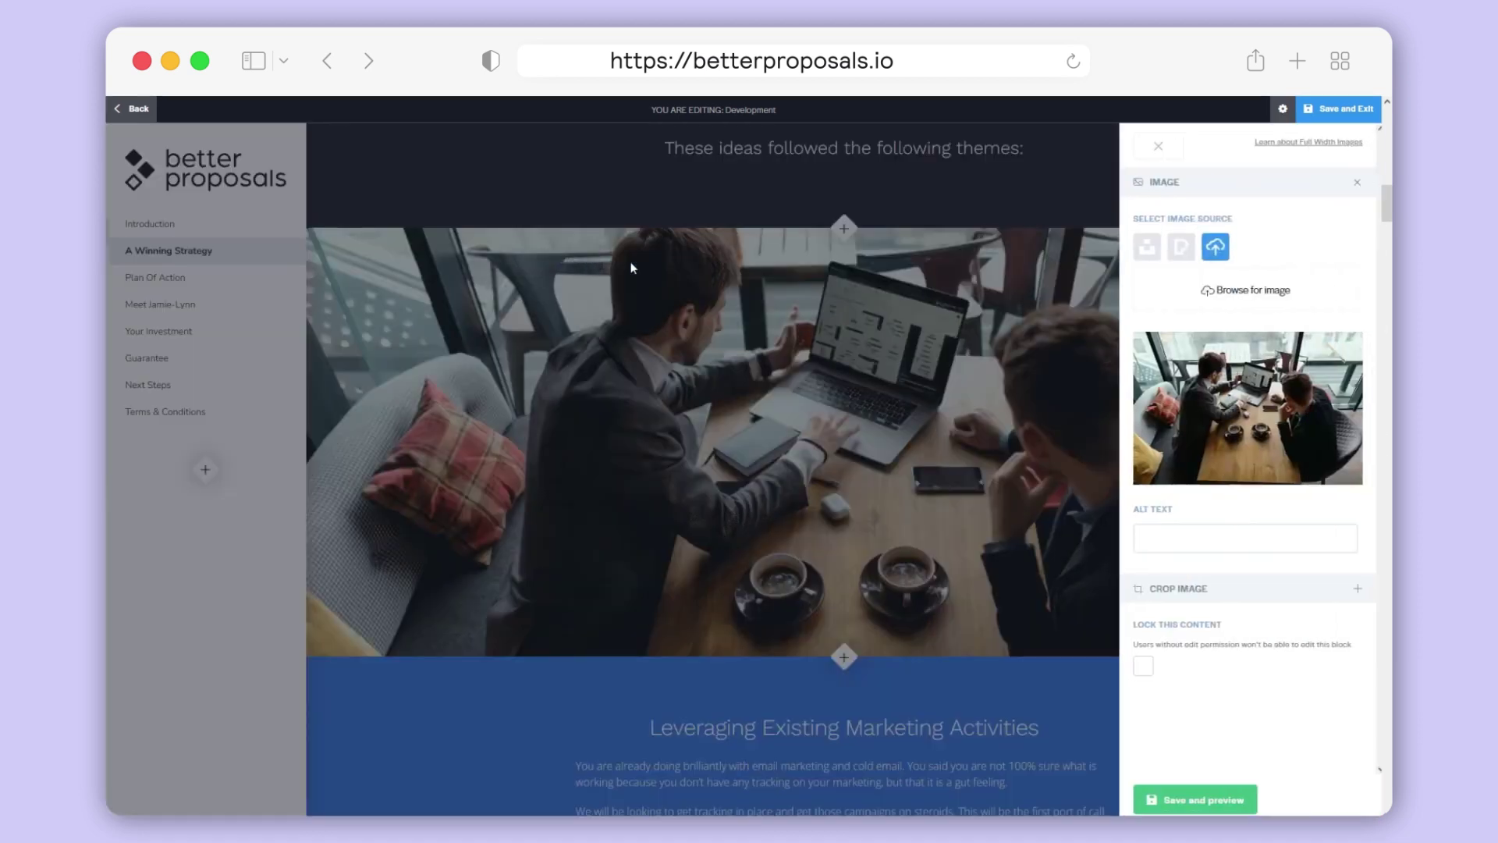
click(1177, 249)
click(1190, 282)
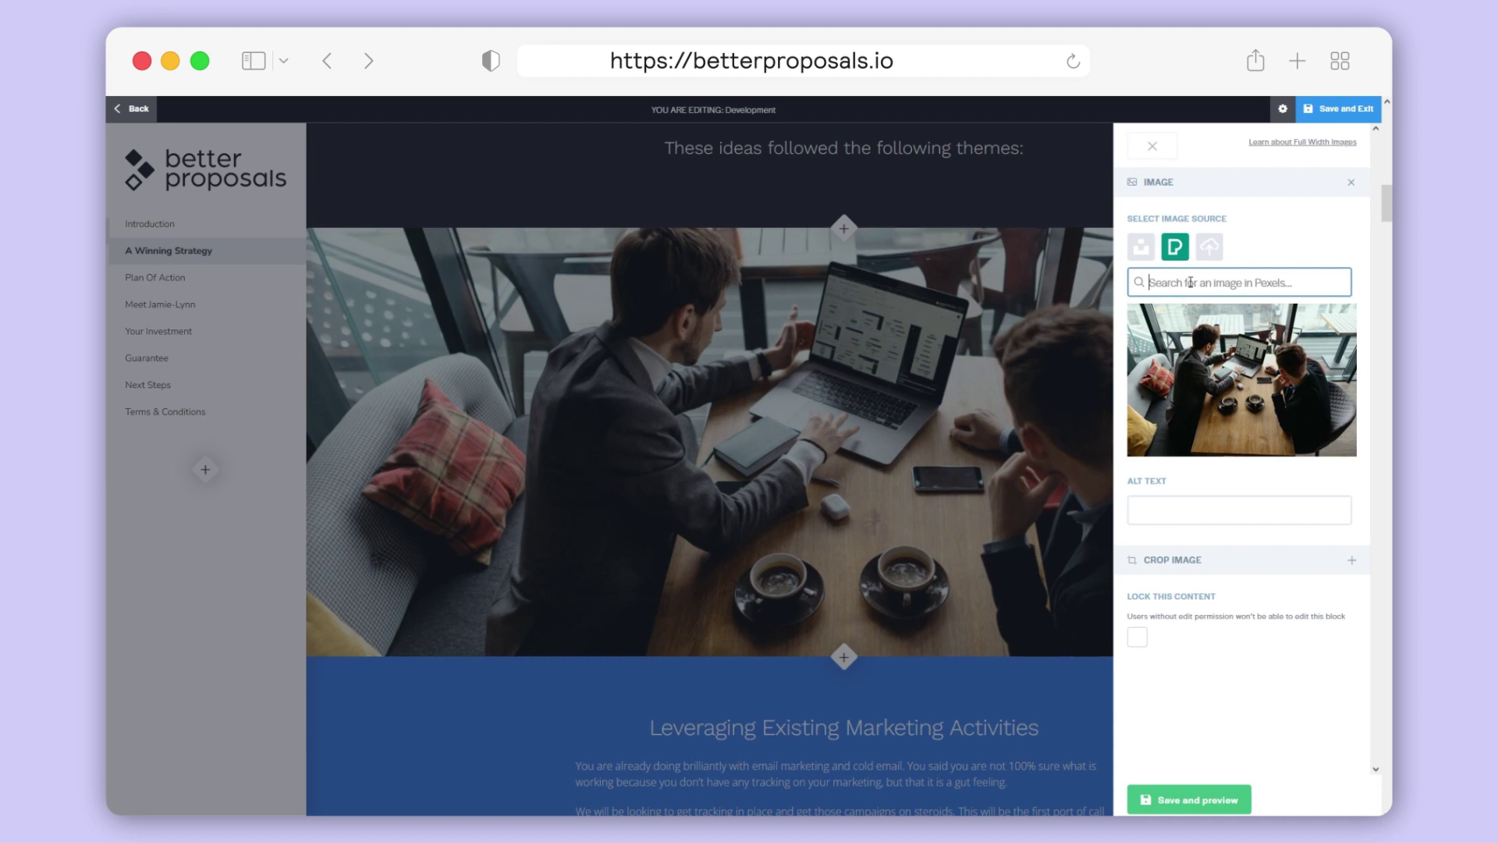
text(Busi)
key(Return)
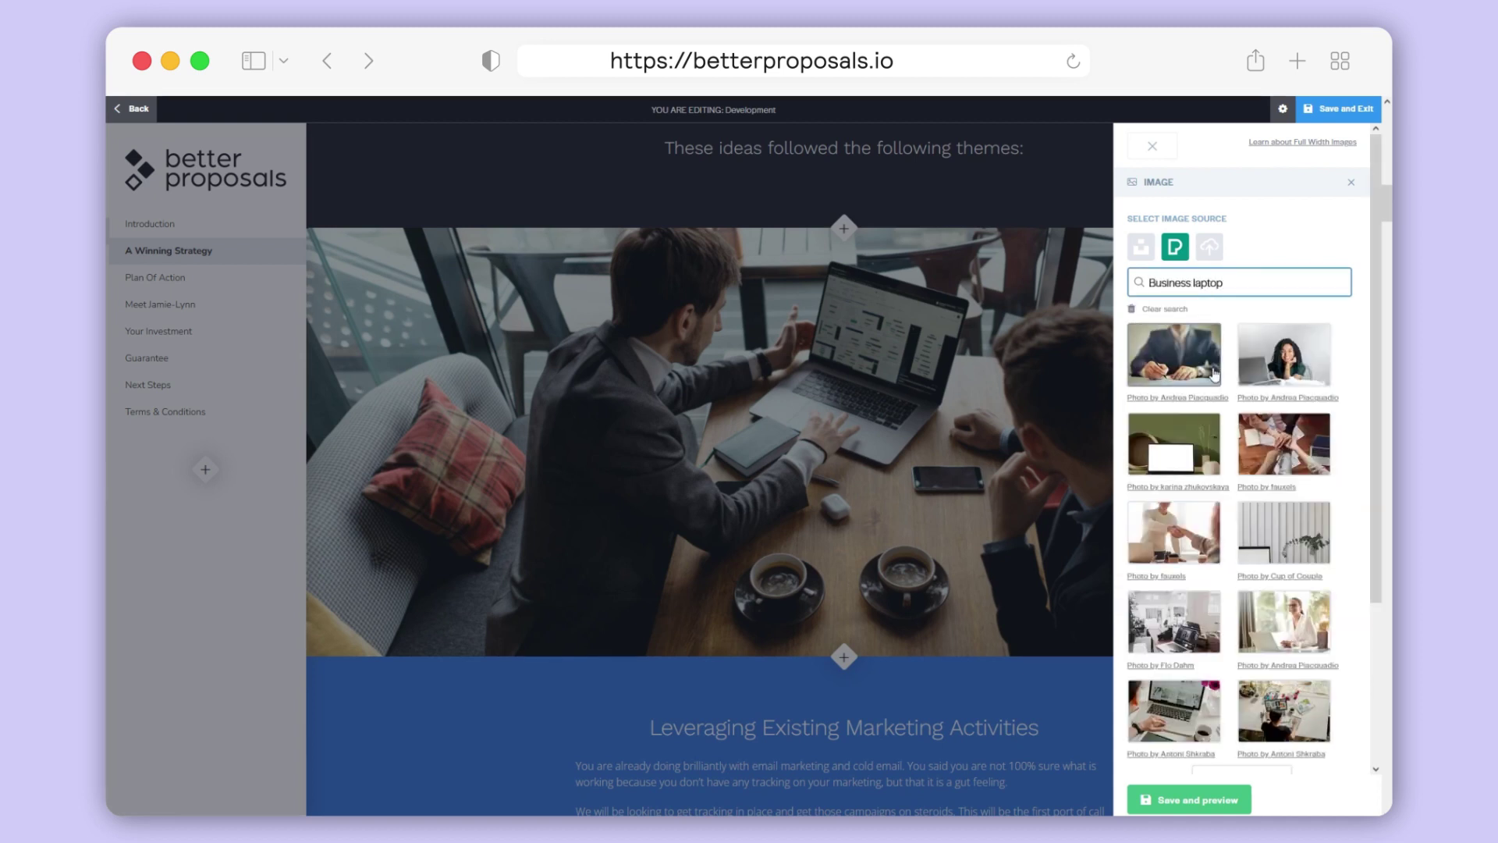
scroll(1212, 380, down, 5)
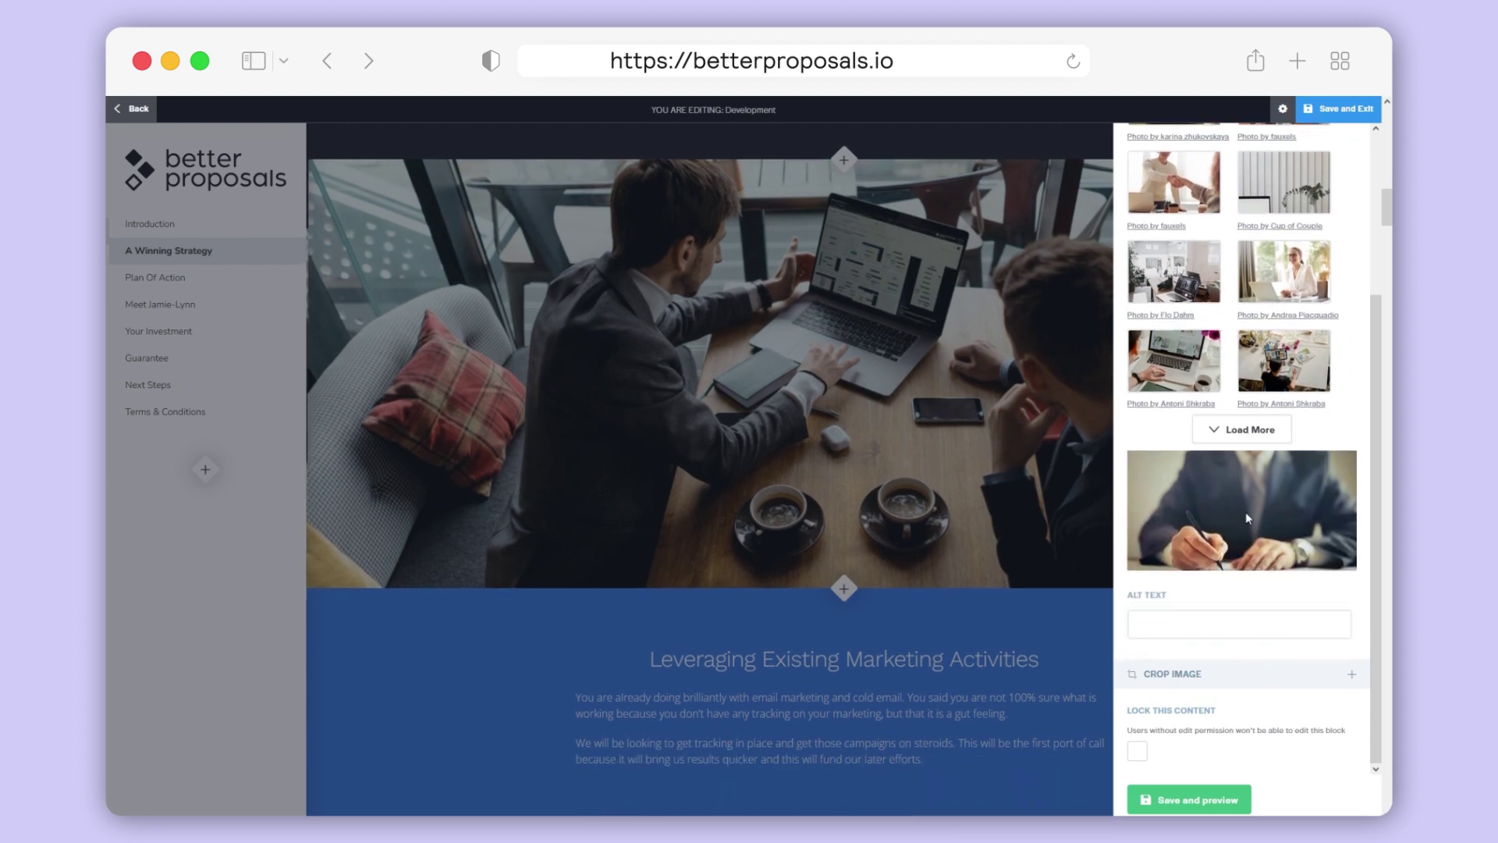
click(1272, 673)
scroll(1274, 666, down, 5)
drag(1262, 537, 1261, 568)
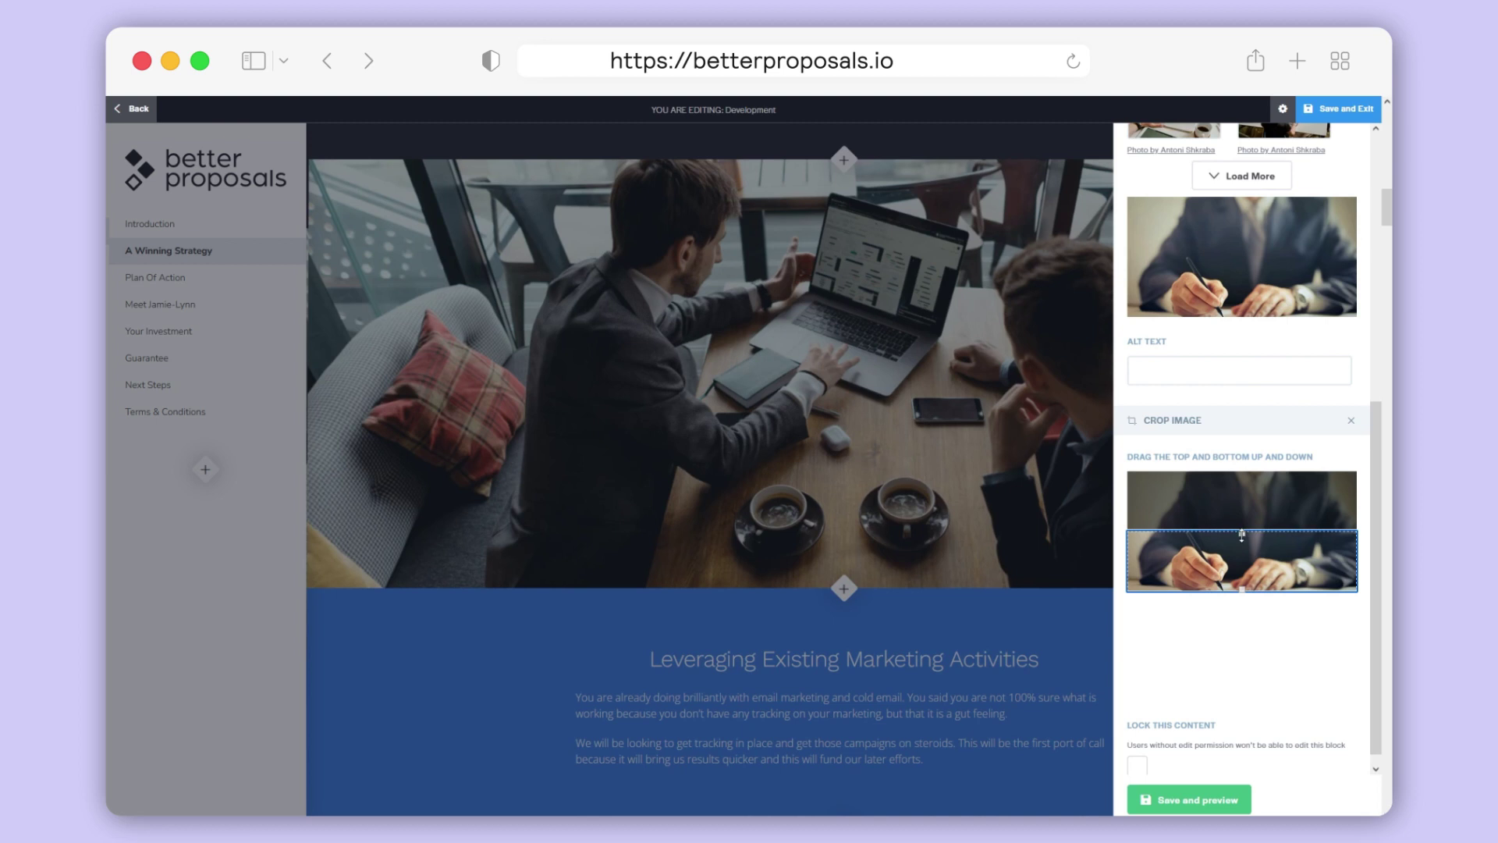
click(1198, 804)
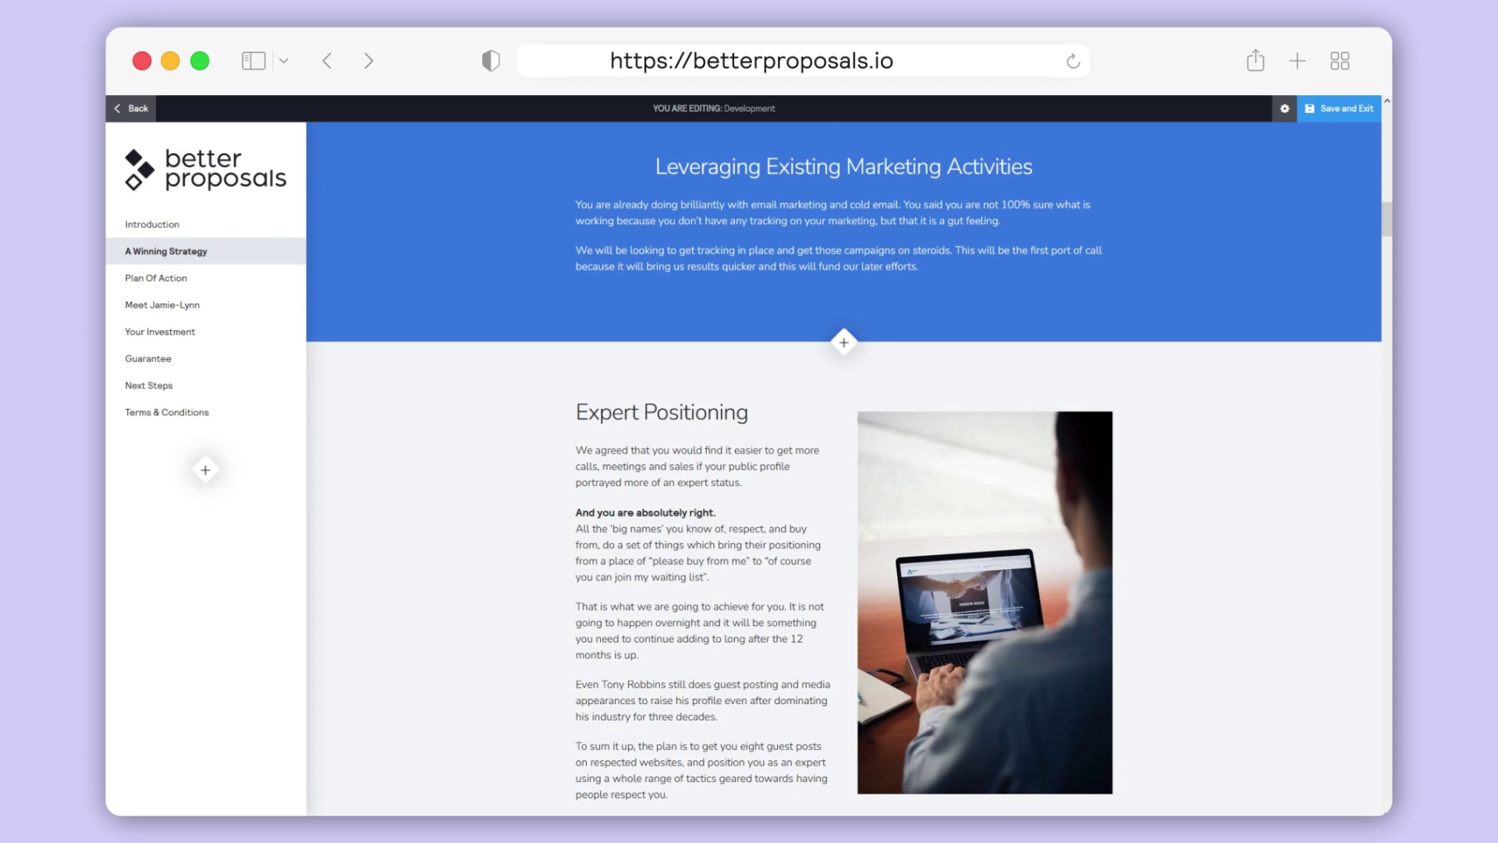
Add a content block of pasted story text with a centred H1 heading 'Her goal was fairly similar to yours'.
mouse_move(1253, 483)
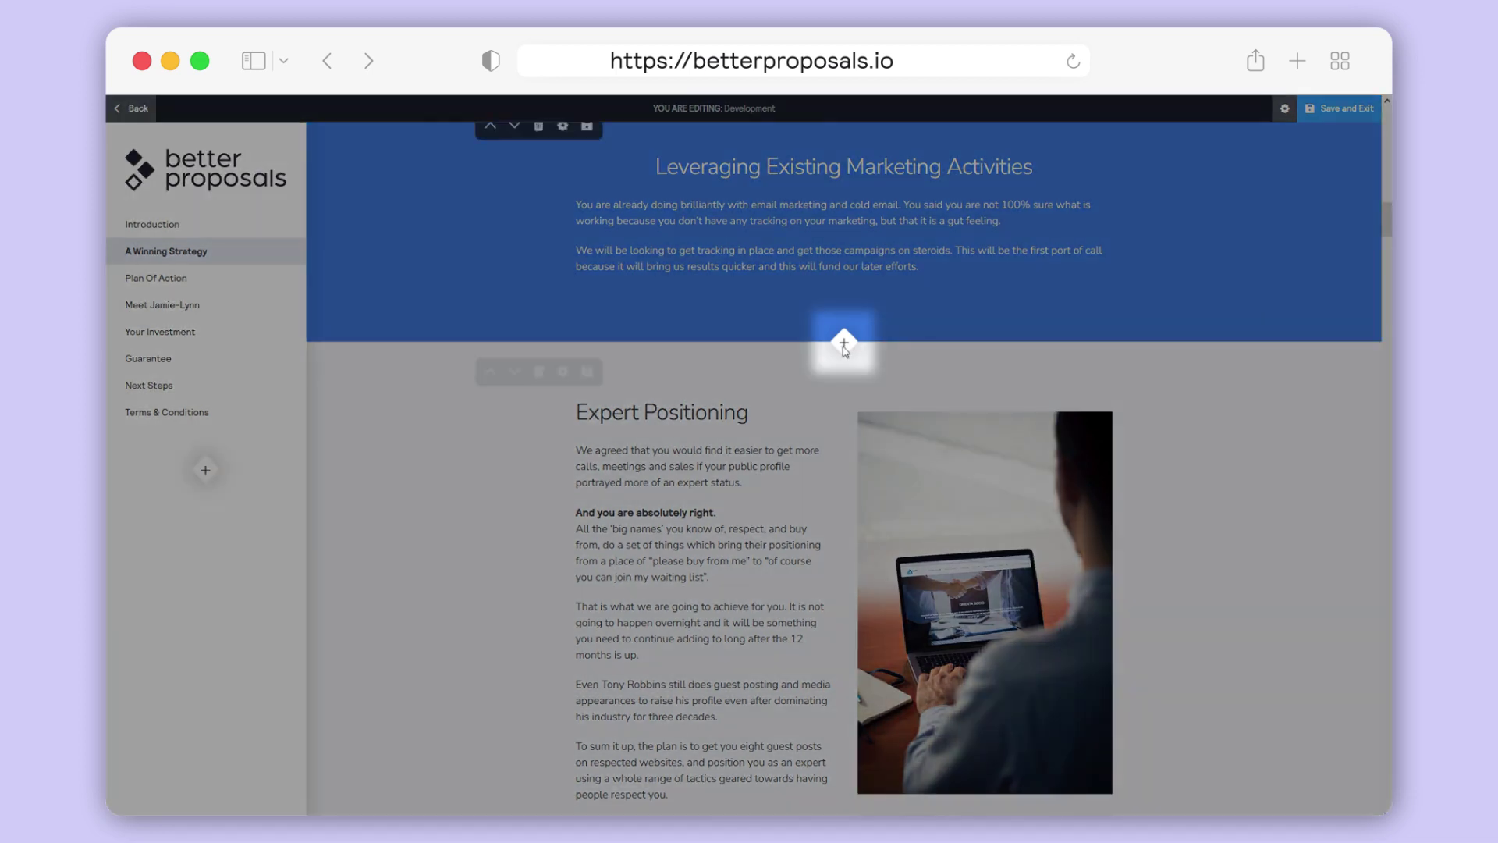
click(843, 344)
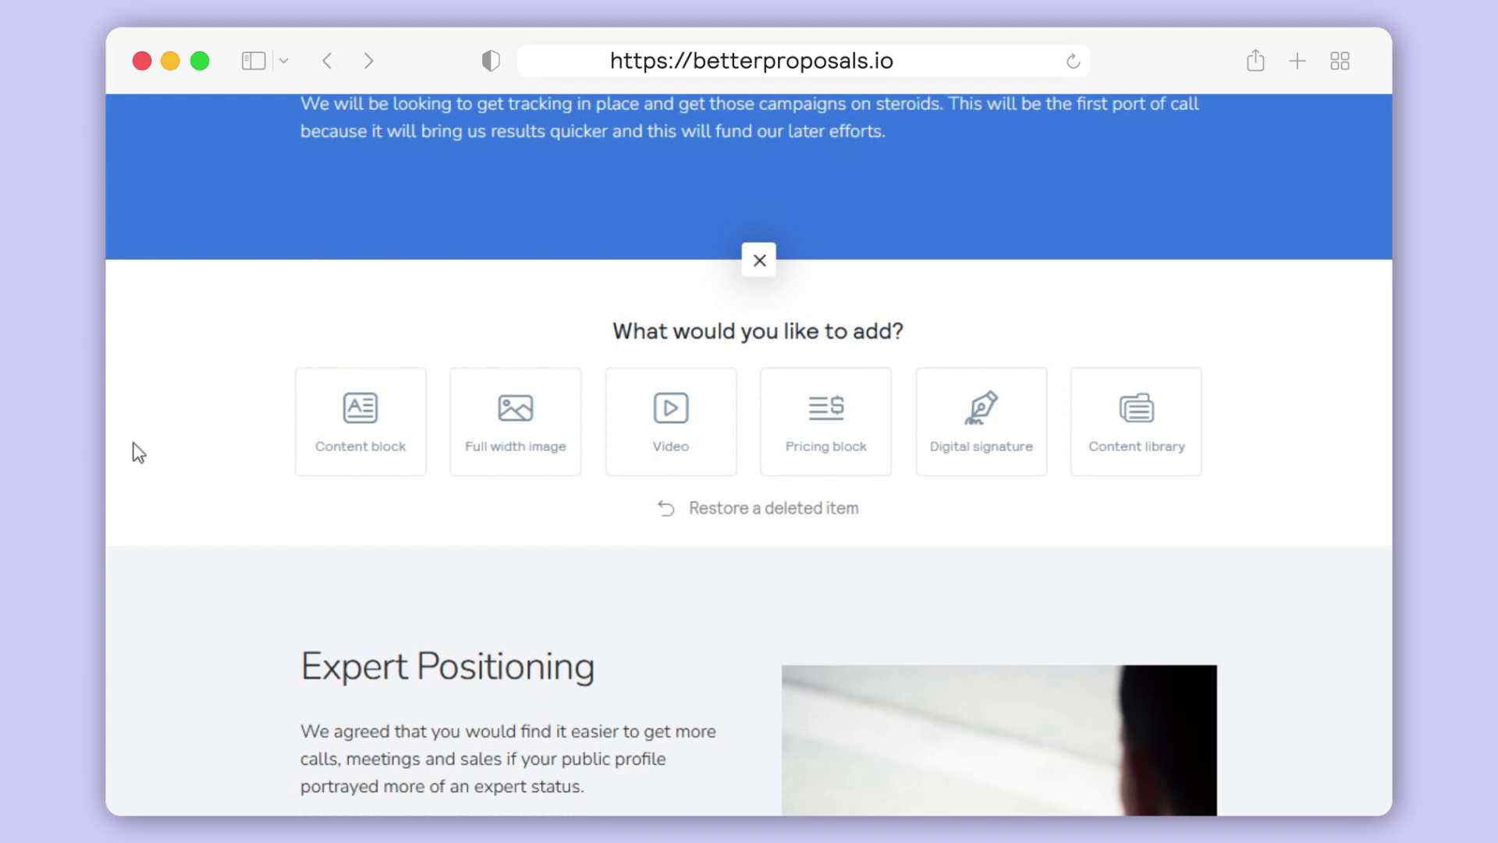
click(348, 467)
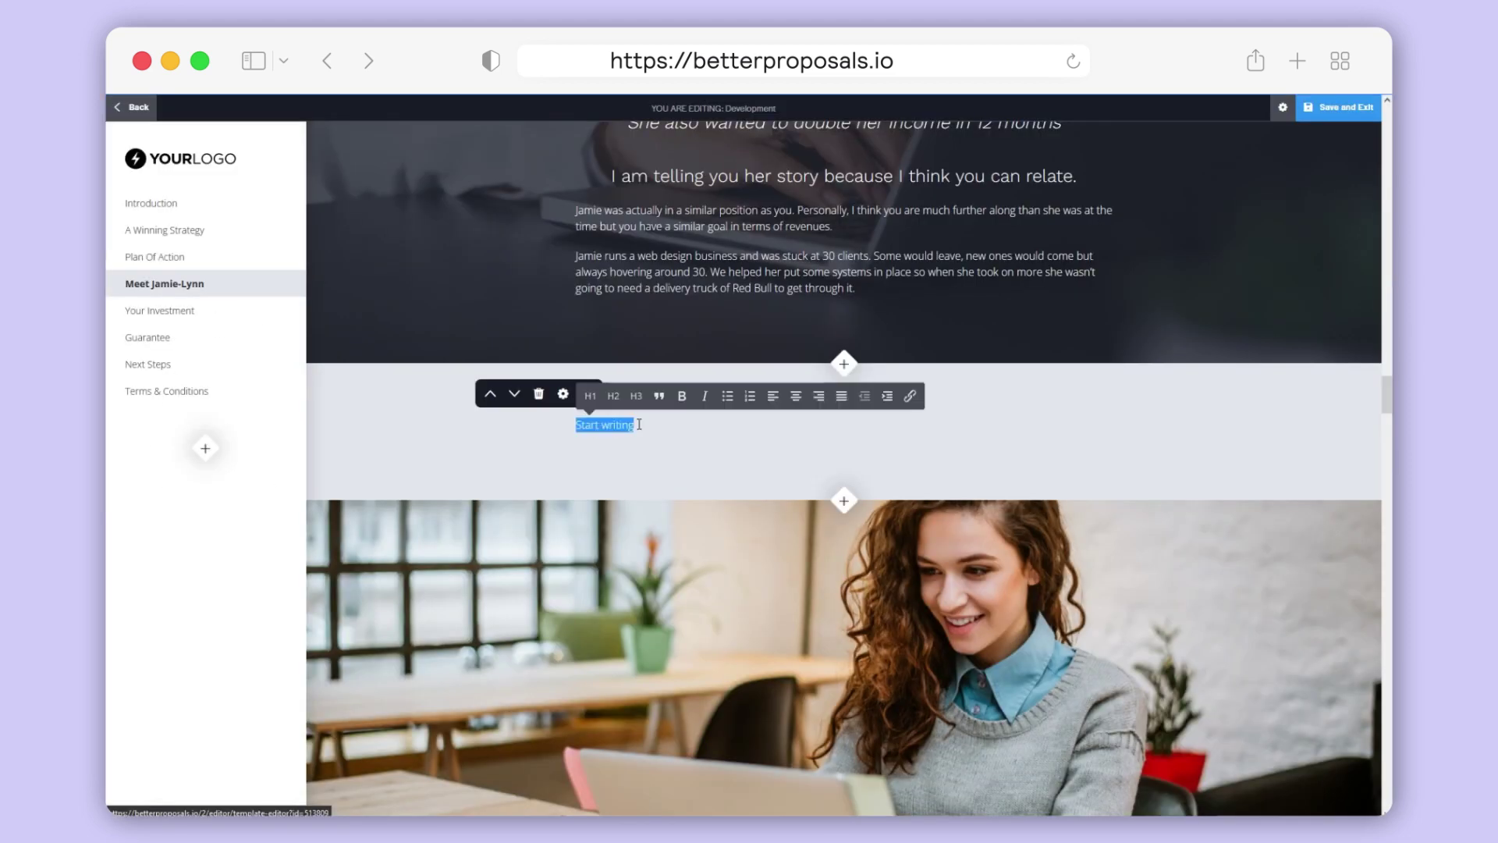
key(ctrl+v)
drag(579, 435, 927, 434)
click(796, 402)
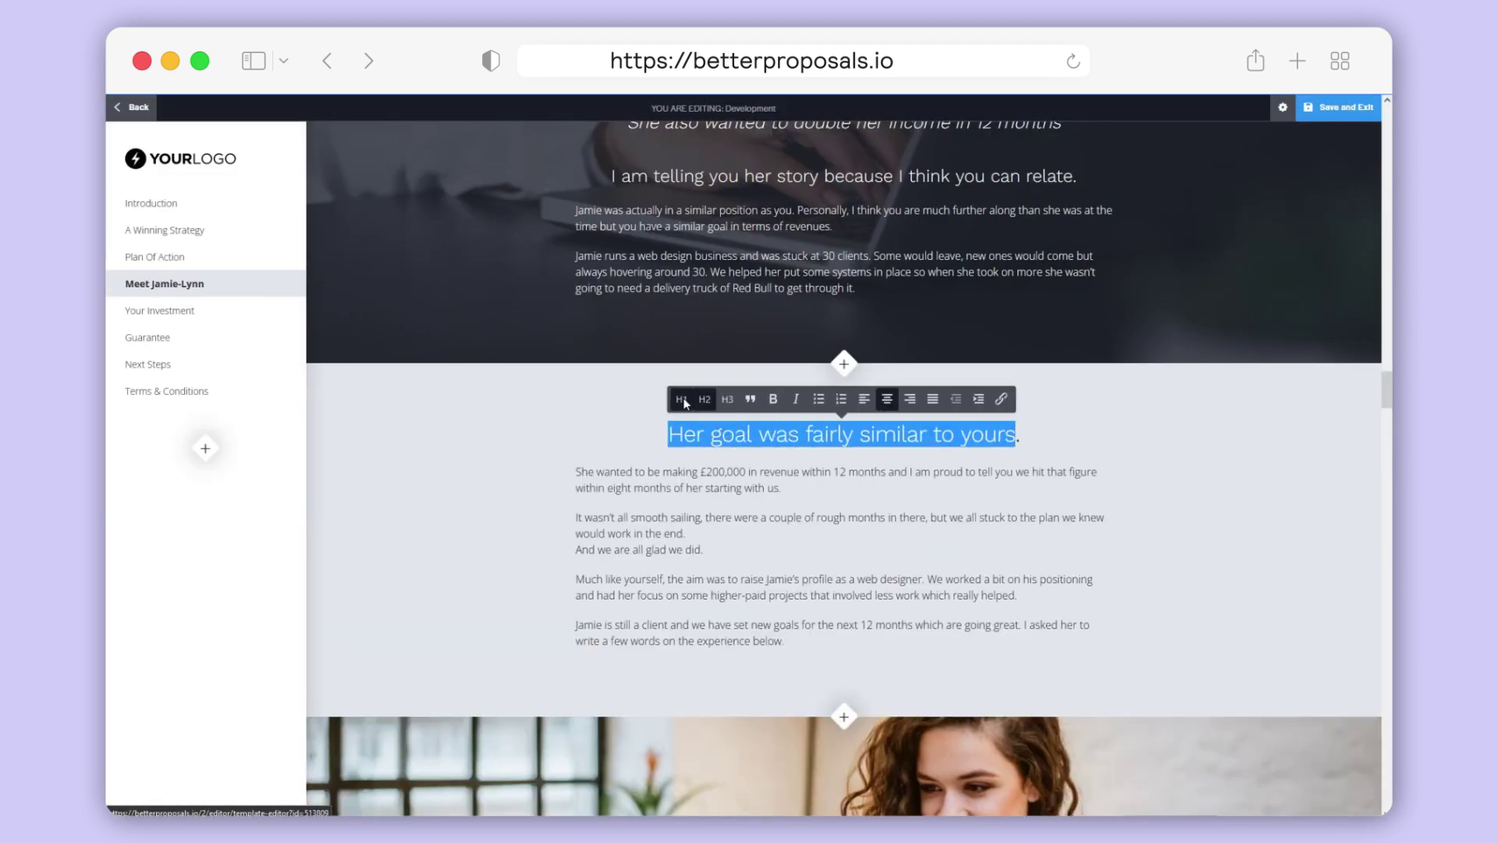
click(681, 394)
Insert the pp-dk.png logo after the first paragraph, shrink it and float it left.
click(783, 486)
key(Return)
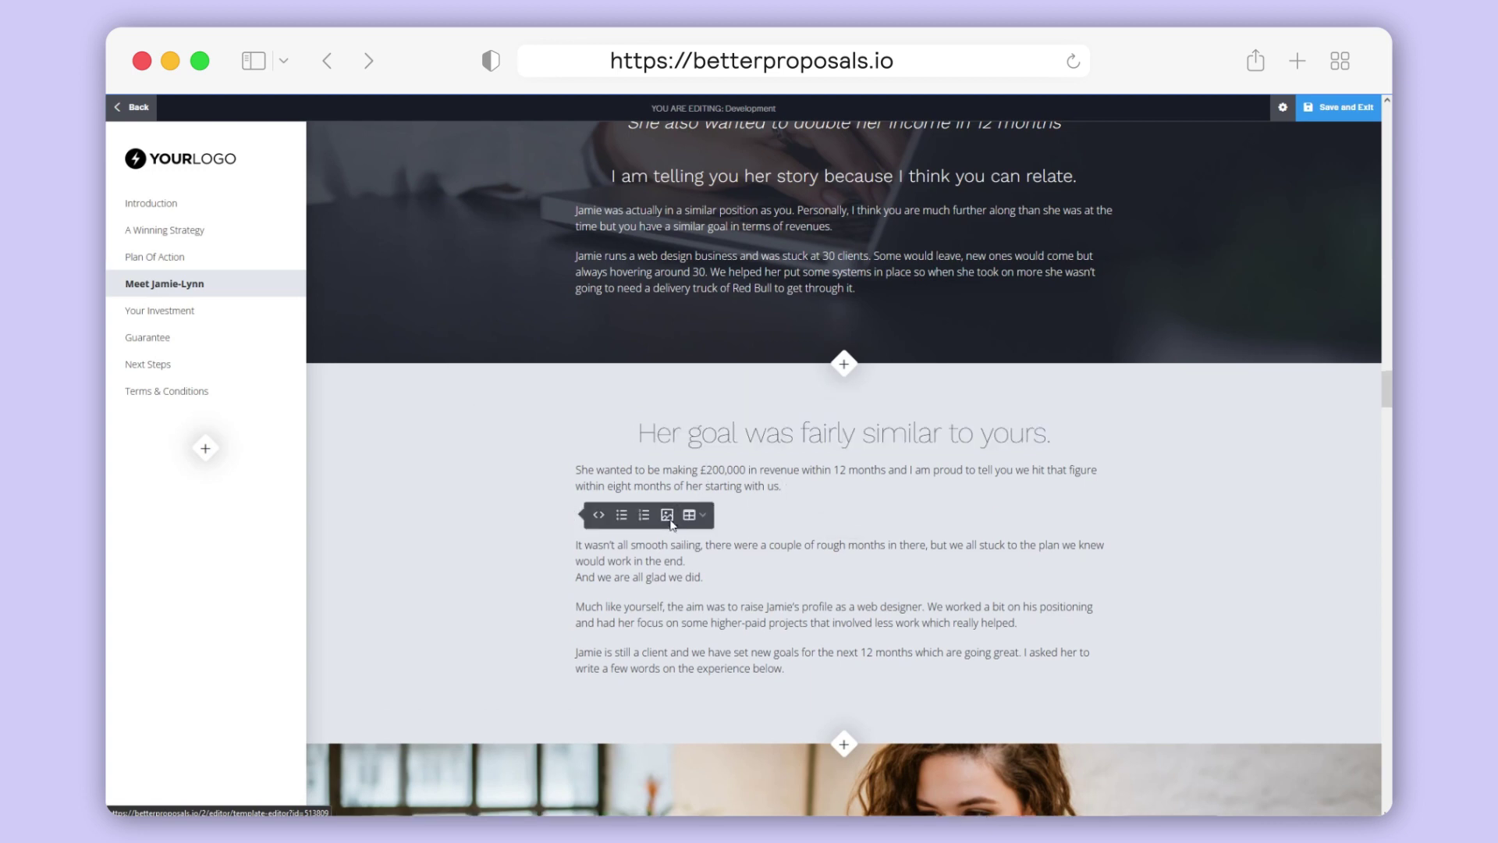
click(667, 515)
click(336, 293)
click(632, 435)
click(836, 344)
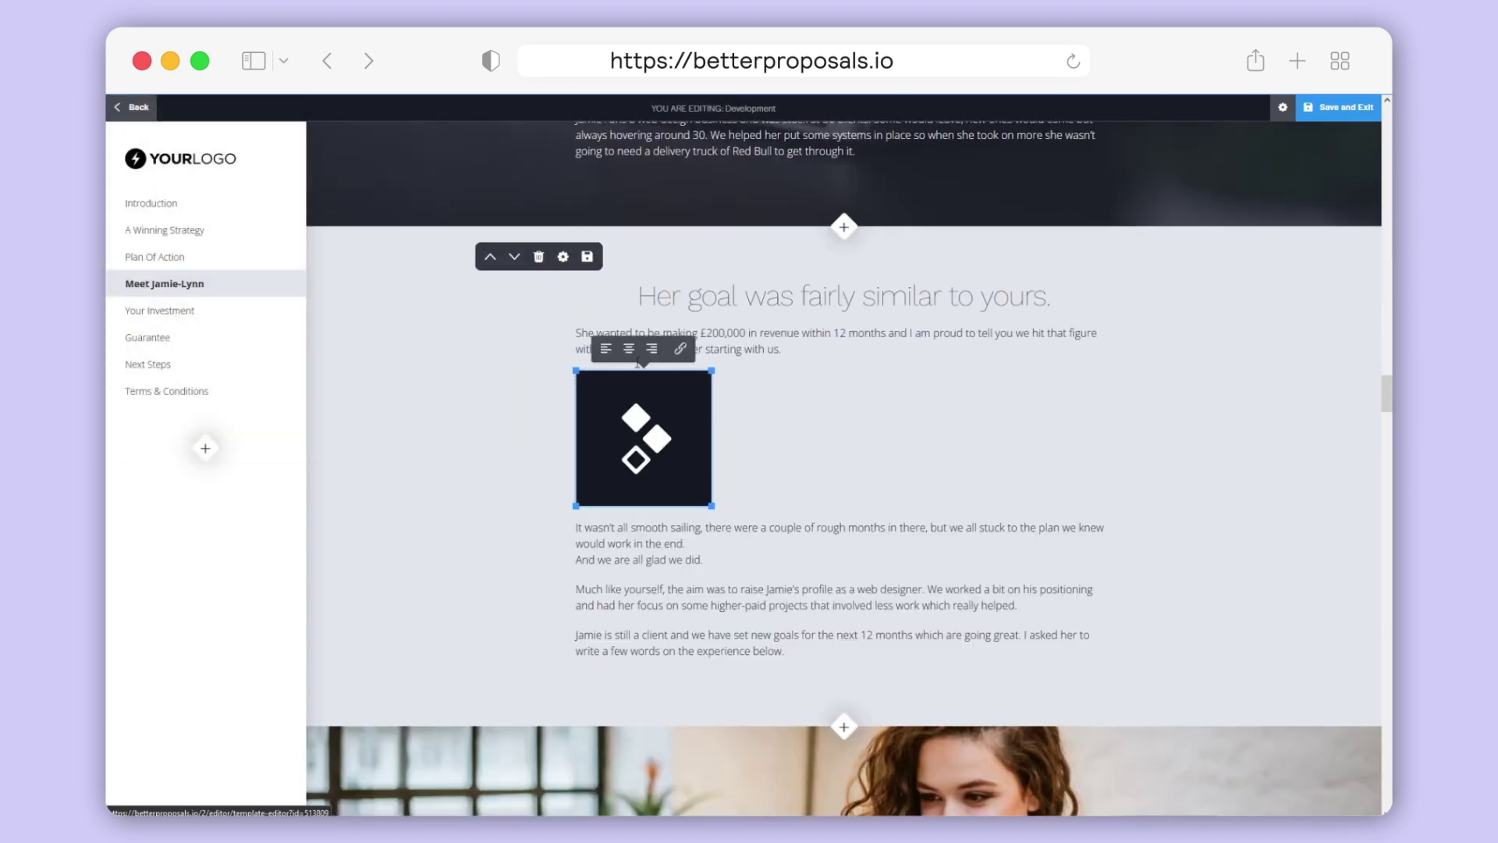
click(638, 348)
drag(797, 455, 834, 506)
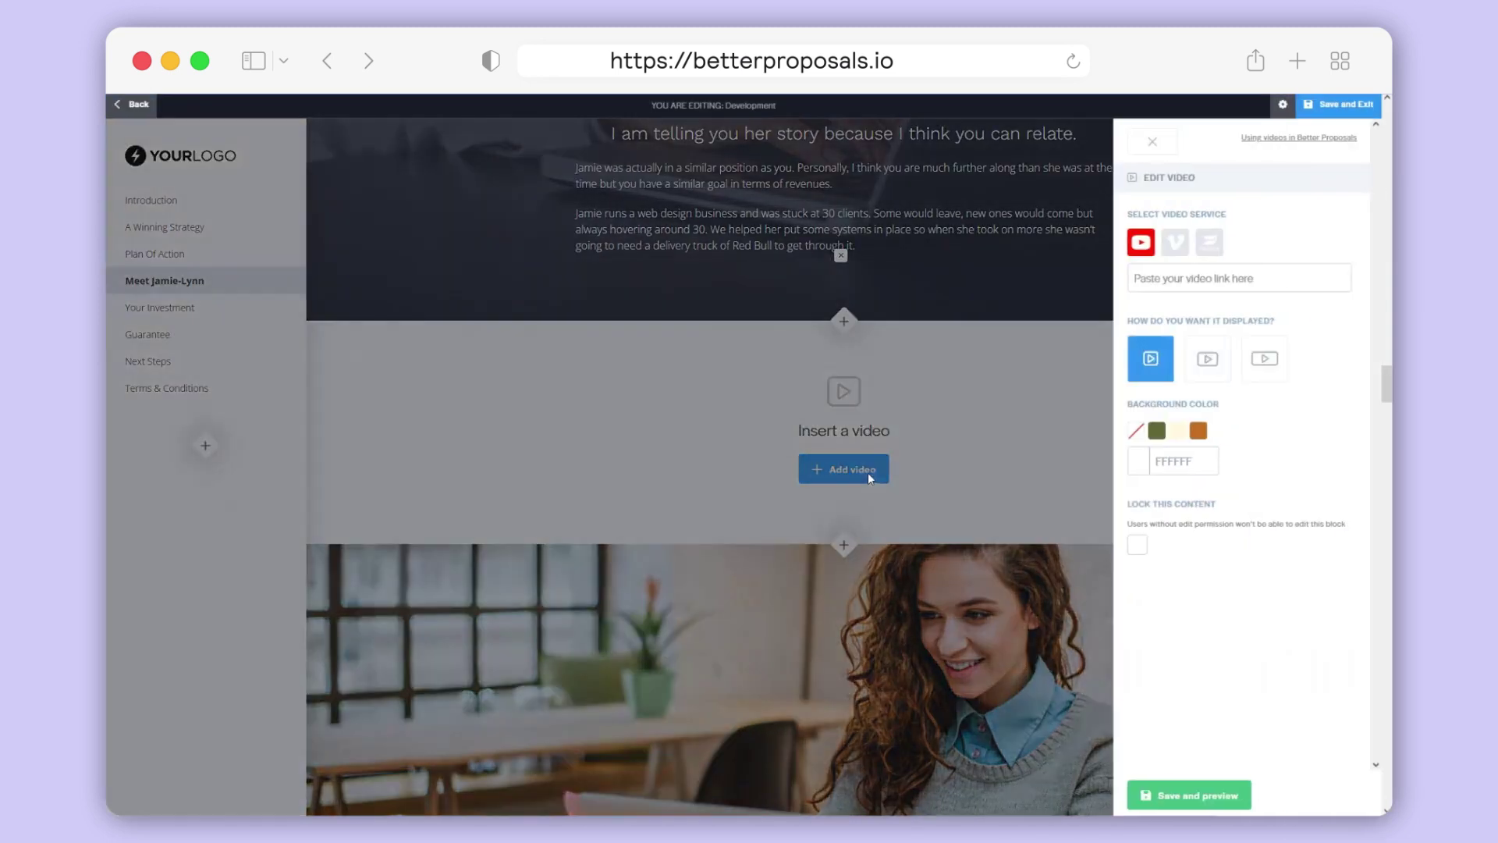
Add a YouTube video block with the middle display style and save it.
click(1185, 283)
key(super+v)
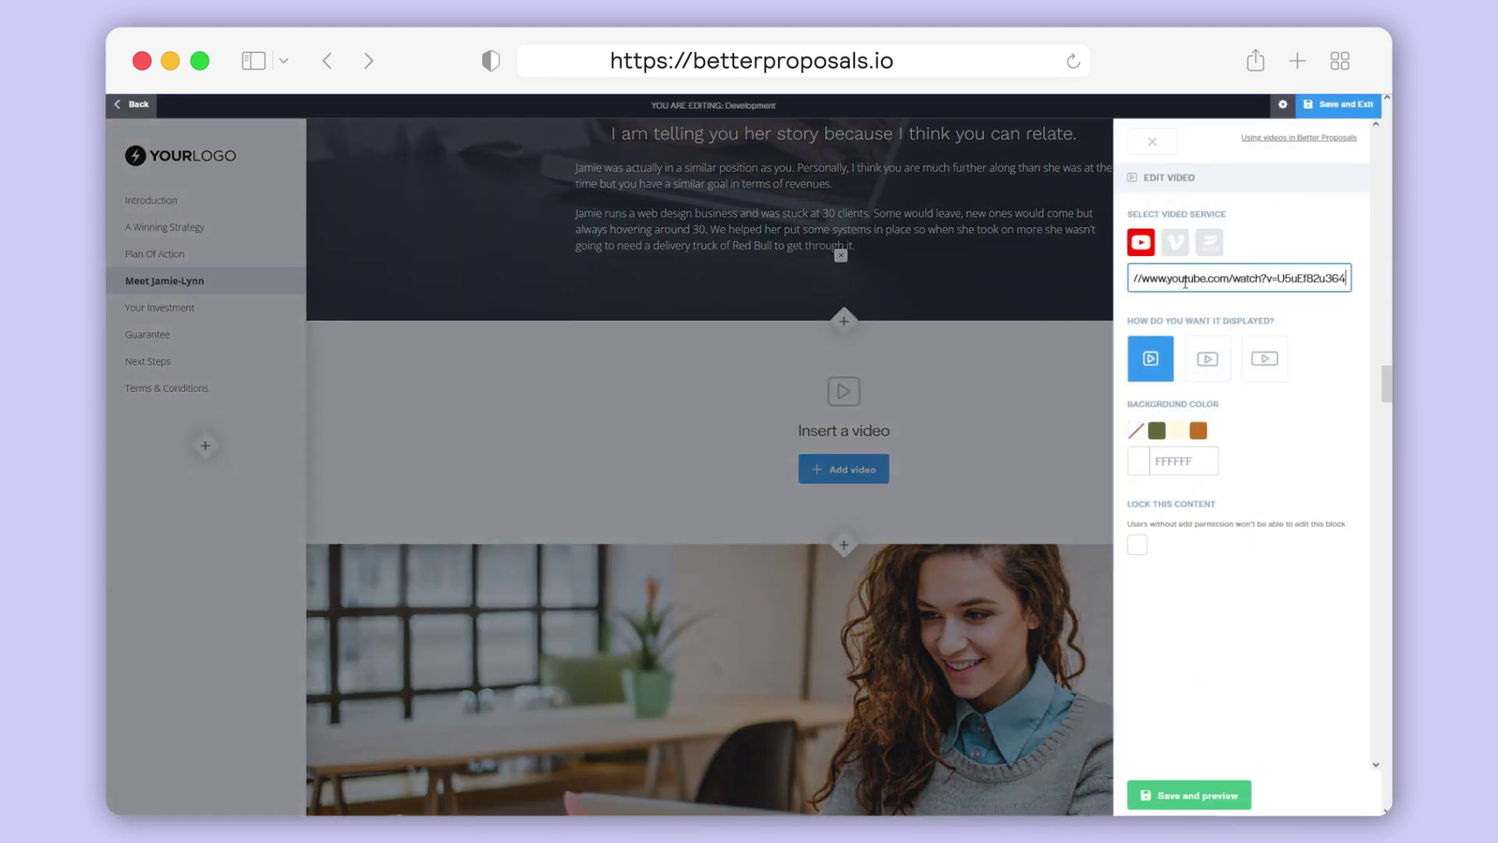
click(1208, 359)
click(1191, 795)
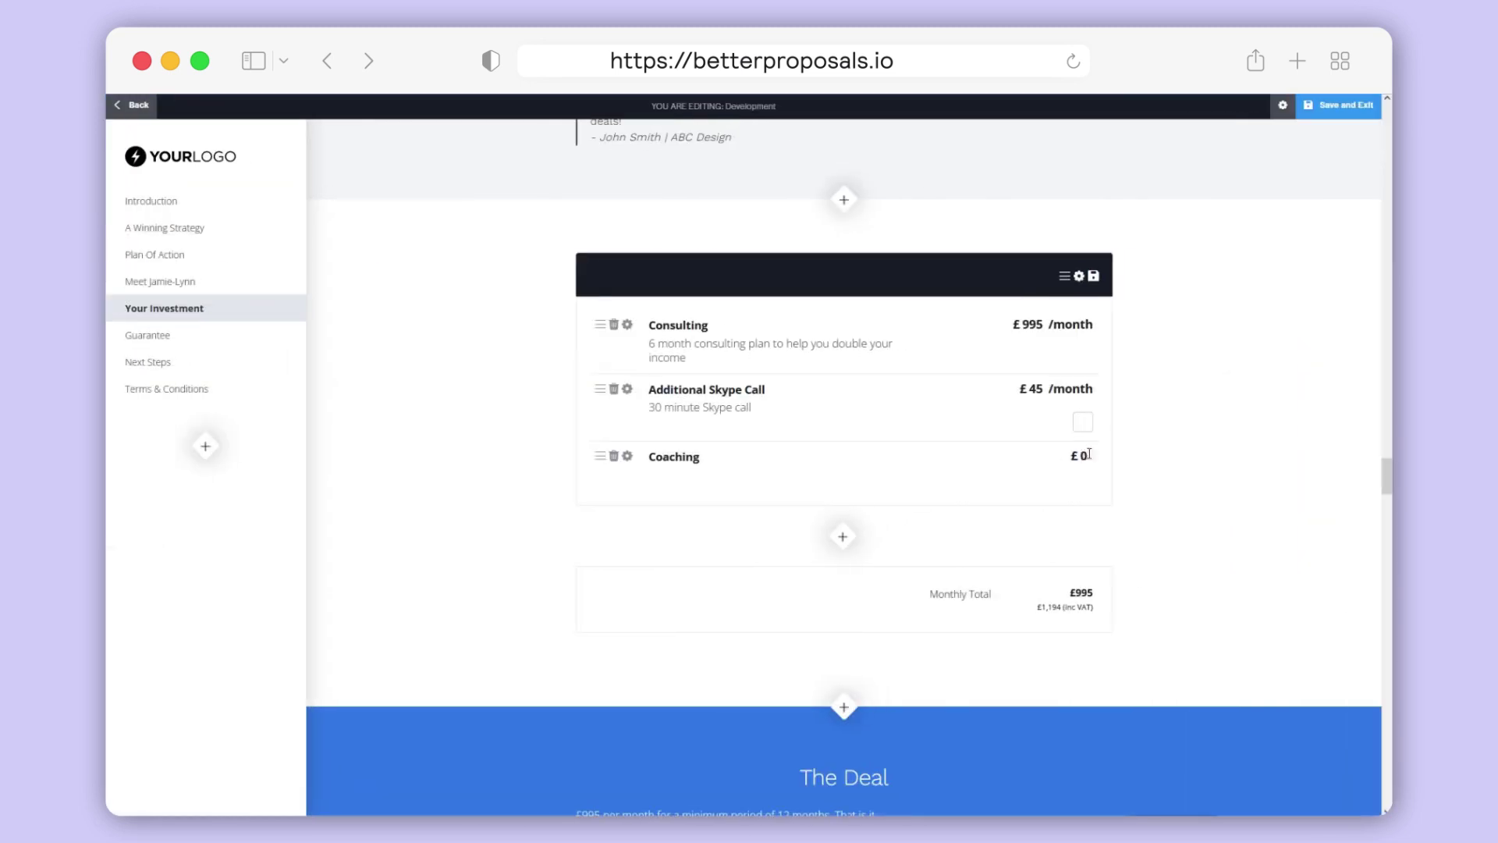
Change the Coaching price to £1,000.
click(1082, 455)
text(1,00)
click(1153, 502)
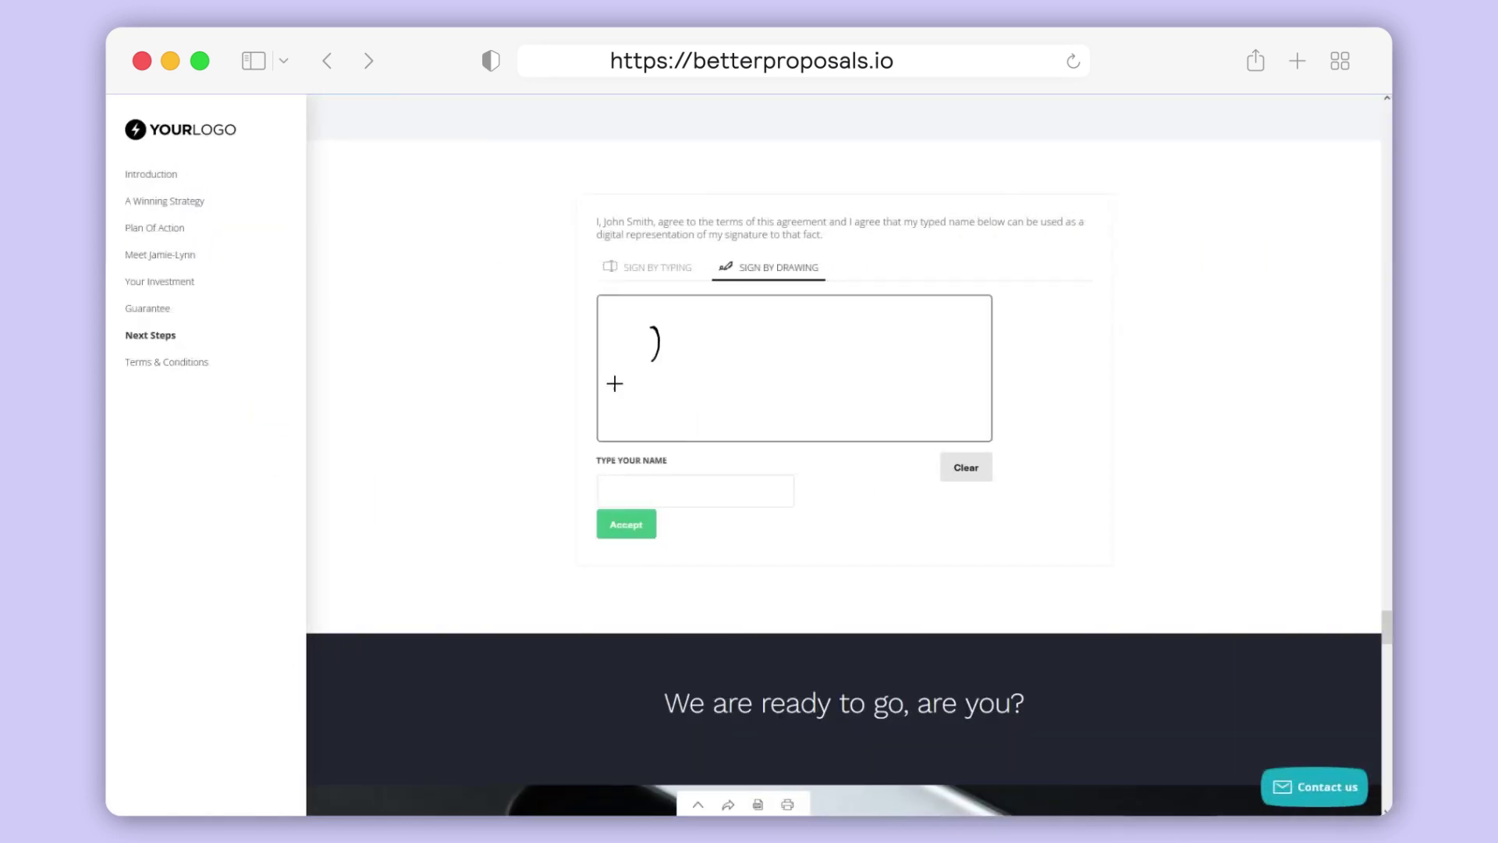
Draw an underlined signature in the signing box and type the signer's name.
drag(612, 381, 669, 369)
mouse_move(726, 371)
mouse_down()
mouse_move(878, 378)
mouse_move(629, 408)
mouse_up()
click(674, 493)
text(John Sm)
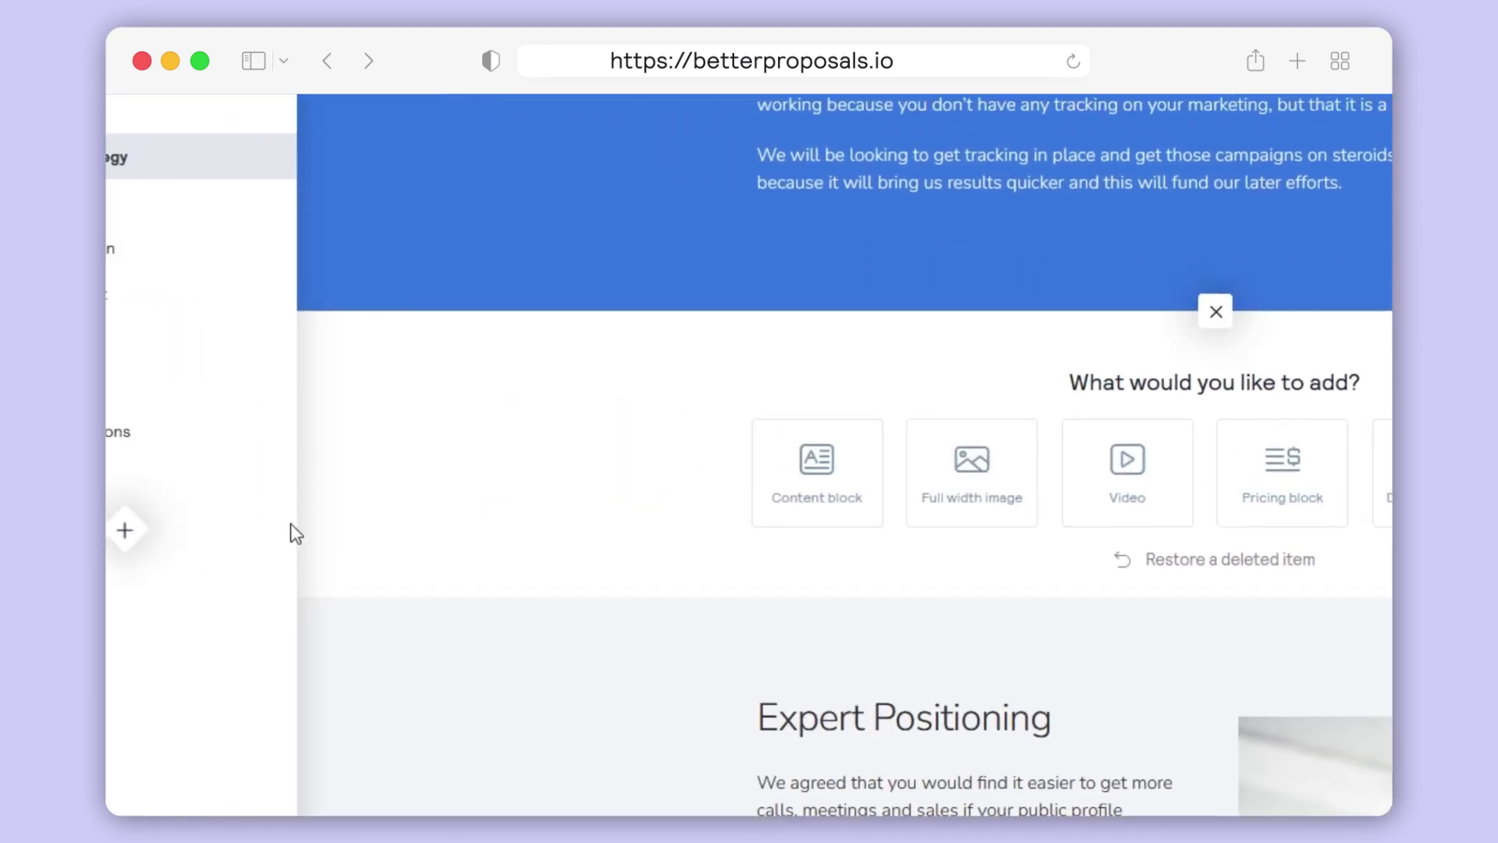
Add the Dynamic Team Page from the library's Pre-Built Sections > Our Team as the last section.
click(125, 531)
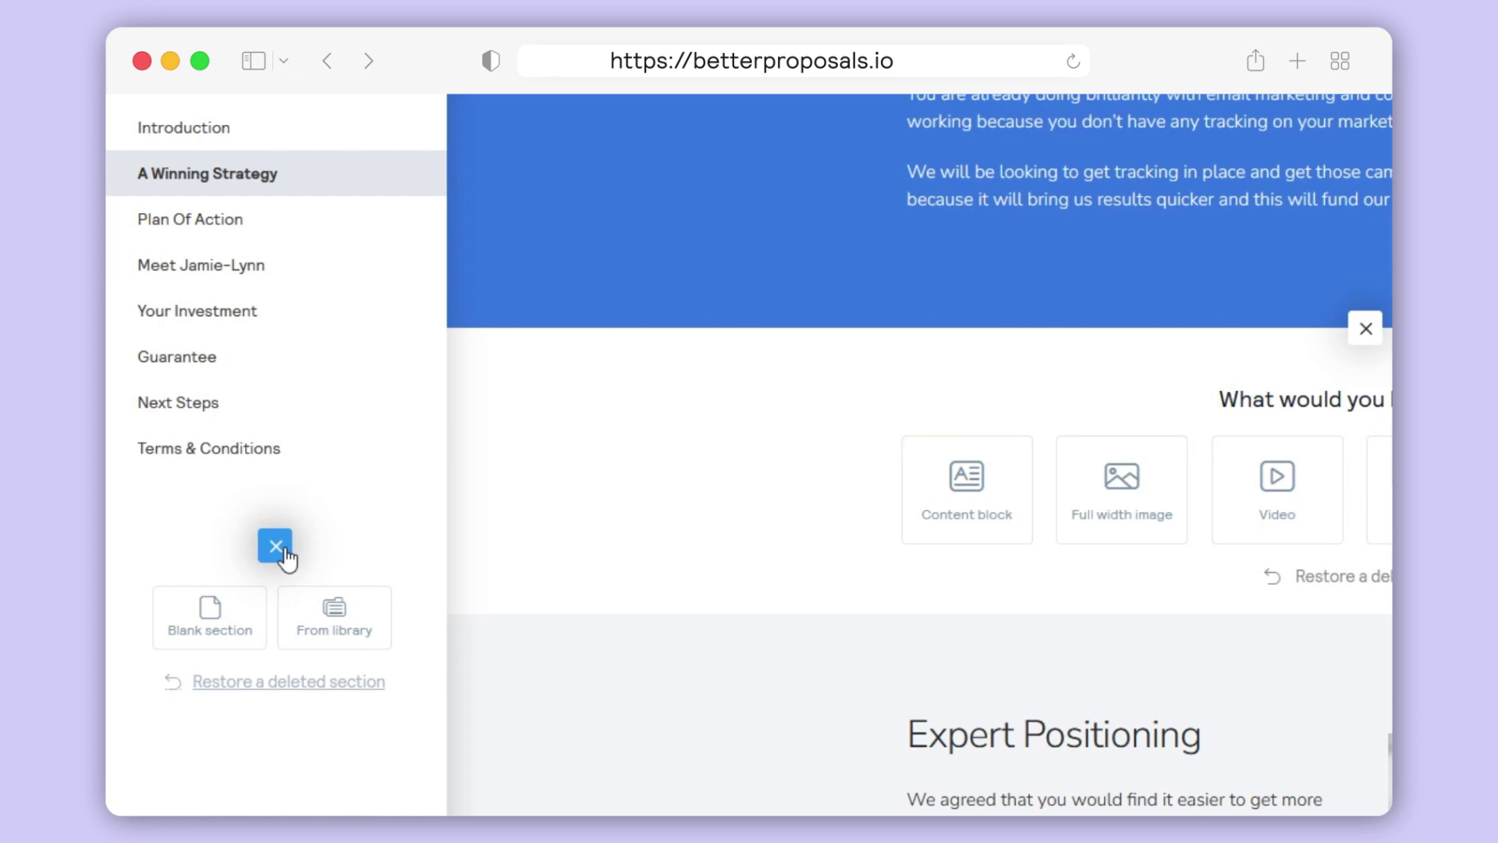
click(295, 607)
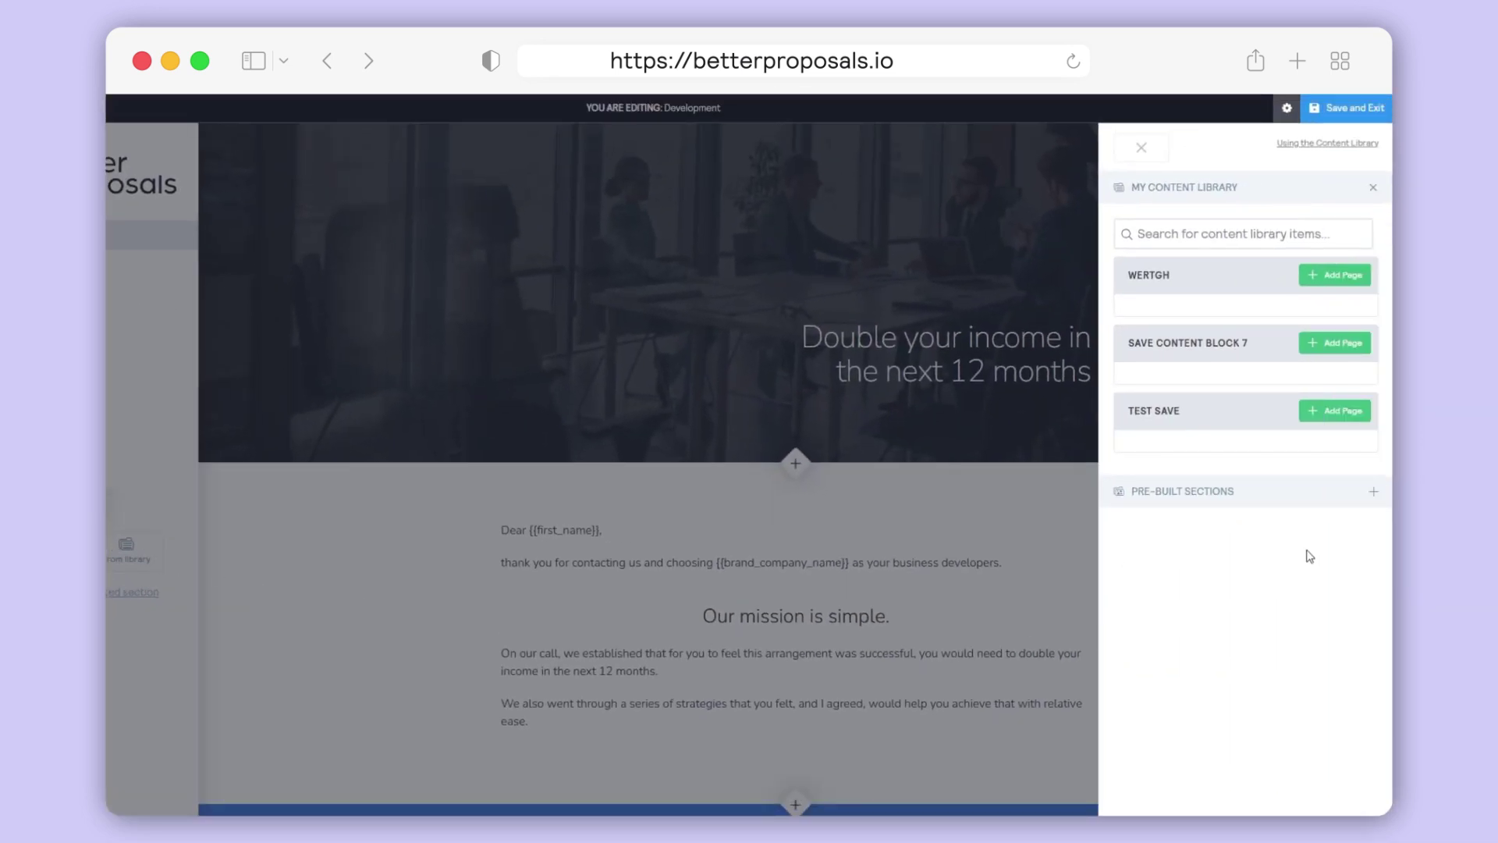
click(1363, 503)
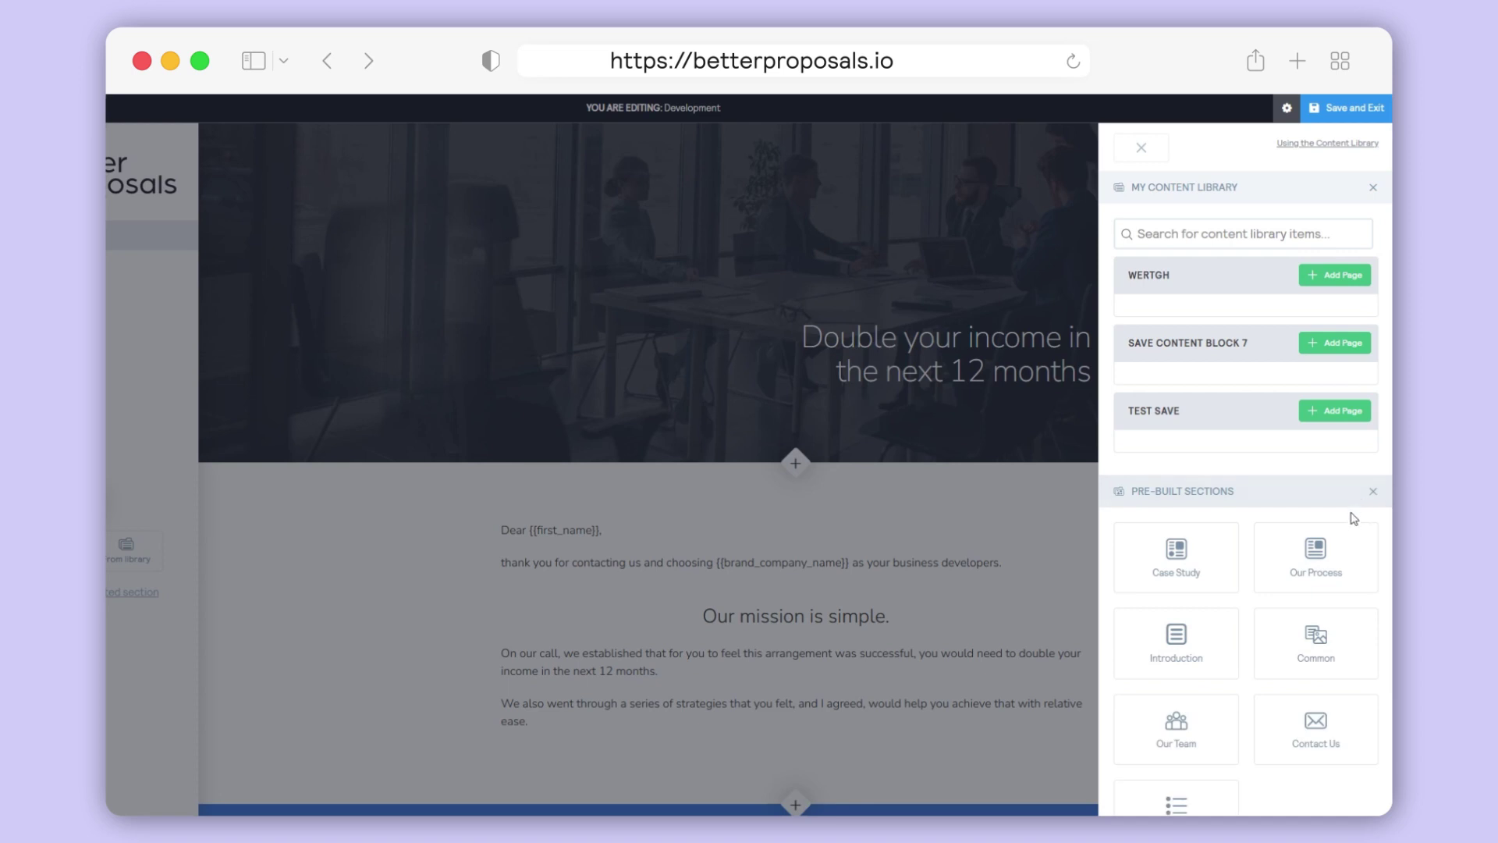
click(1219, 722)
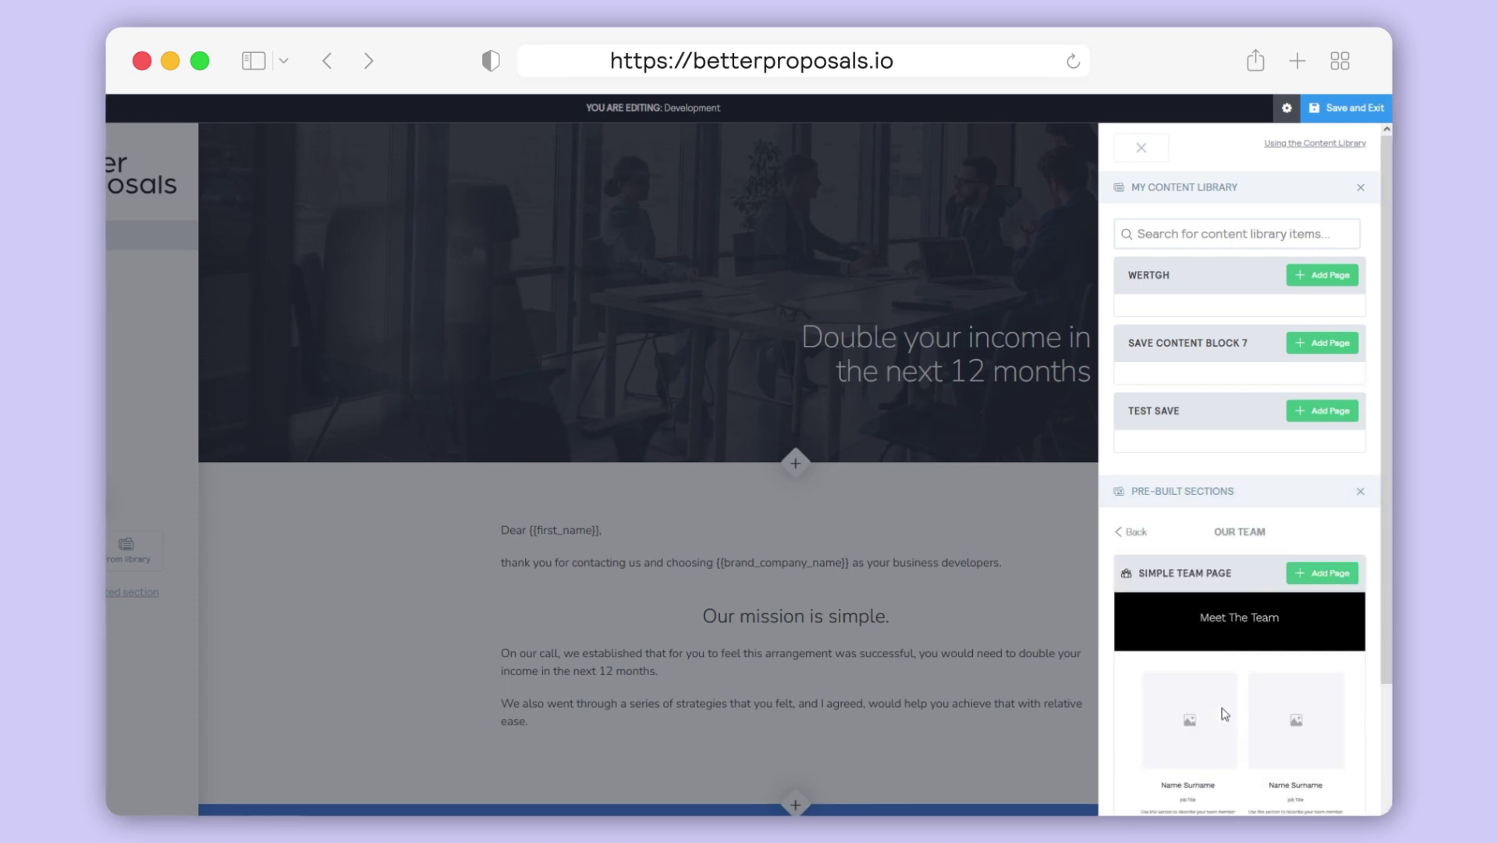
scroll(1253, 620, down, 3)
scroll(1256, 624, down, 5)
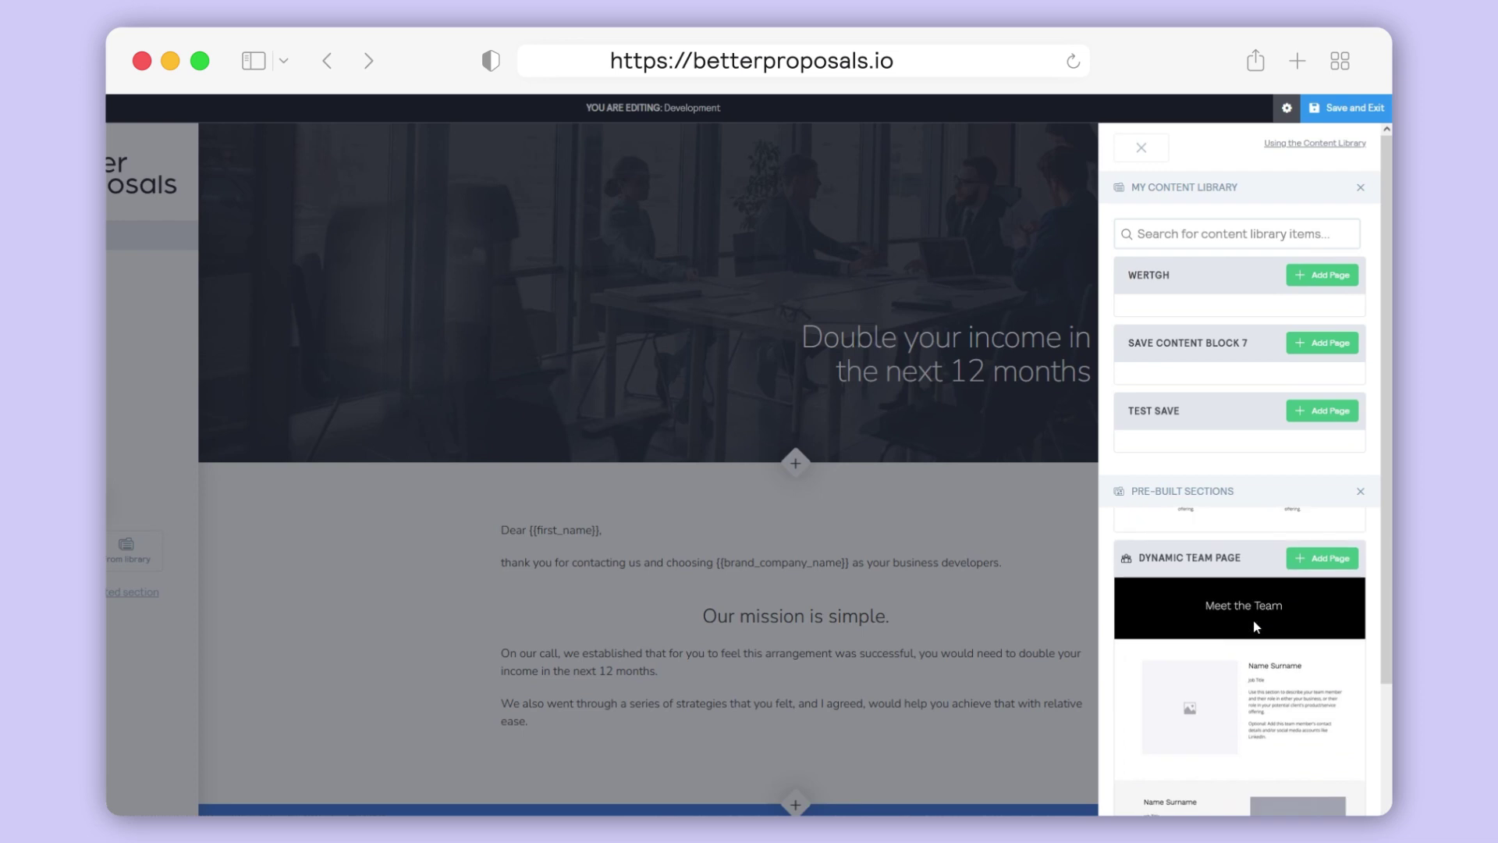
scroll(1260, 616, up, 2)
click(1328, 588)
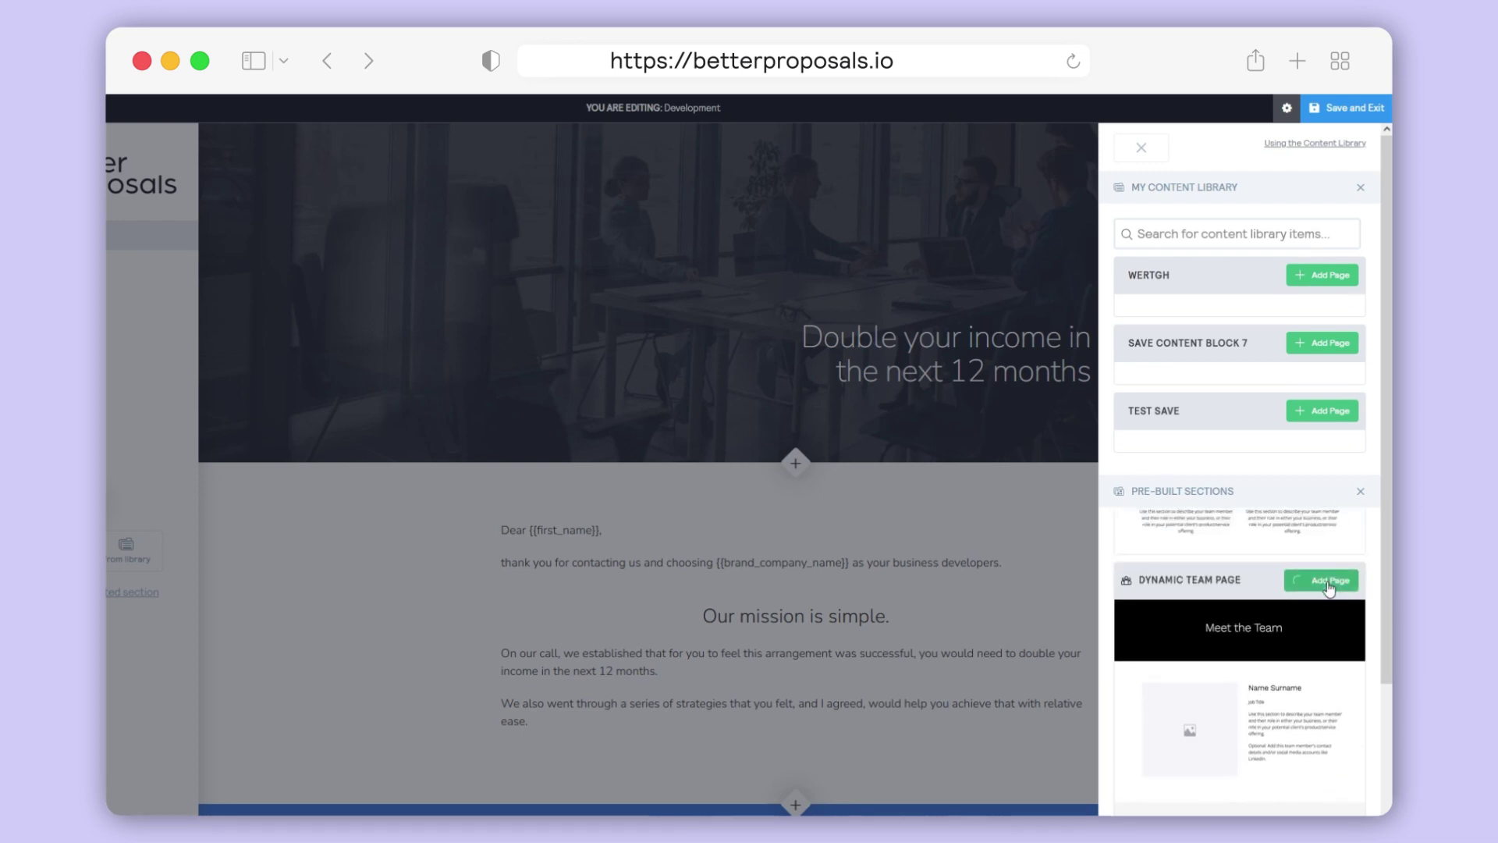
scroll(361, 408, down, 5)
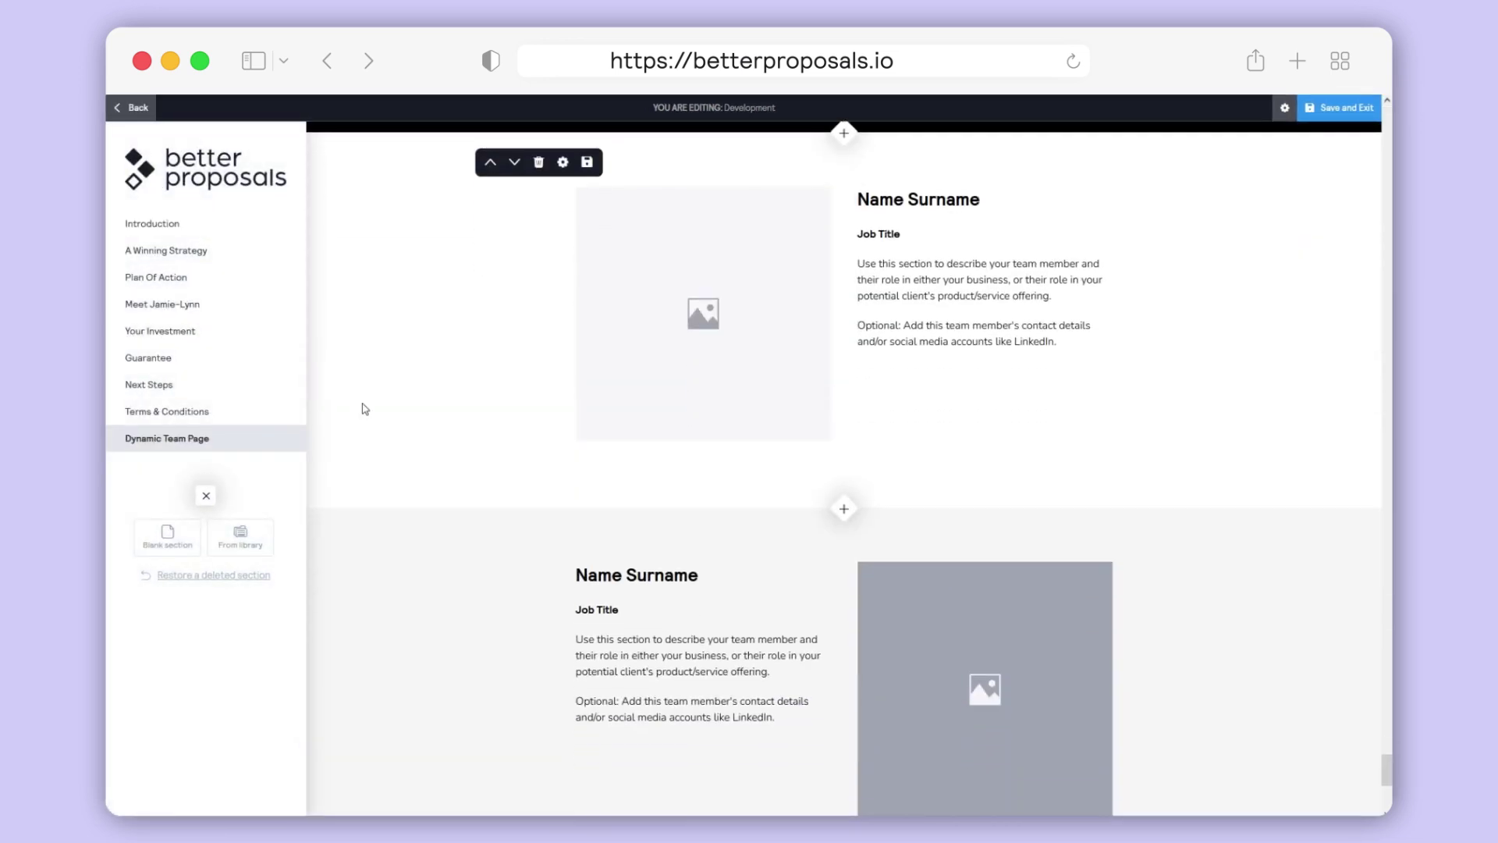
scroll(361, 408, down, 5)
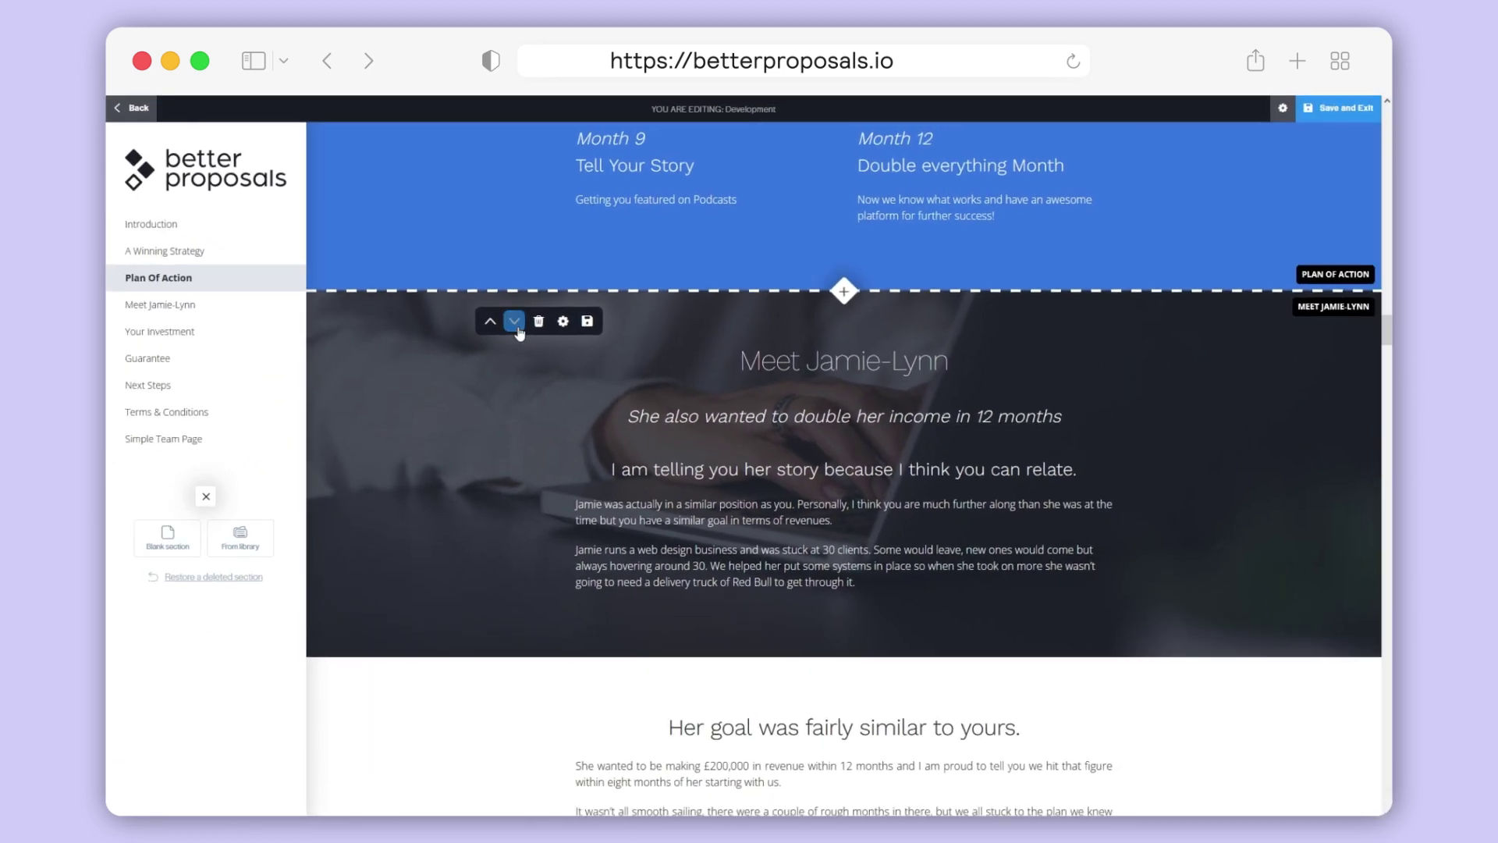
Move the Meet Jamie-Lynn section down one place and then back up.
click(602, 392)
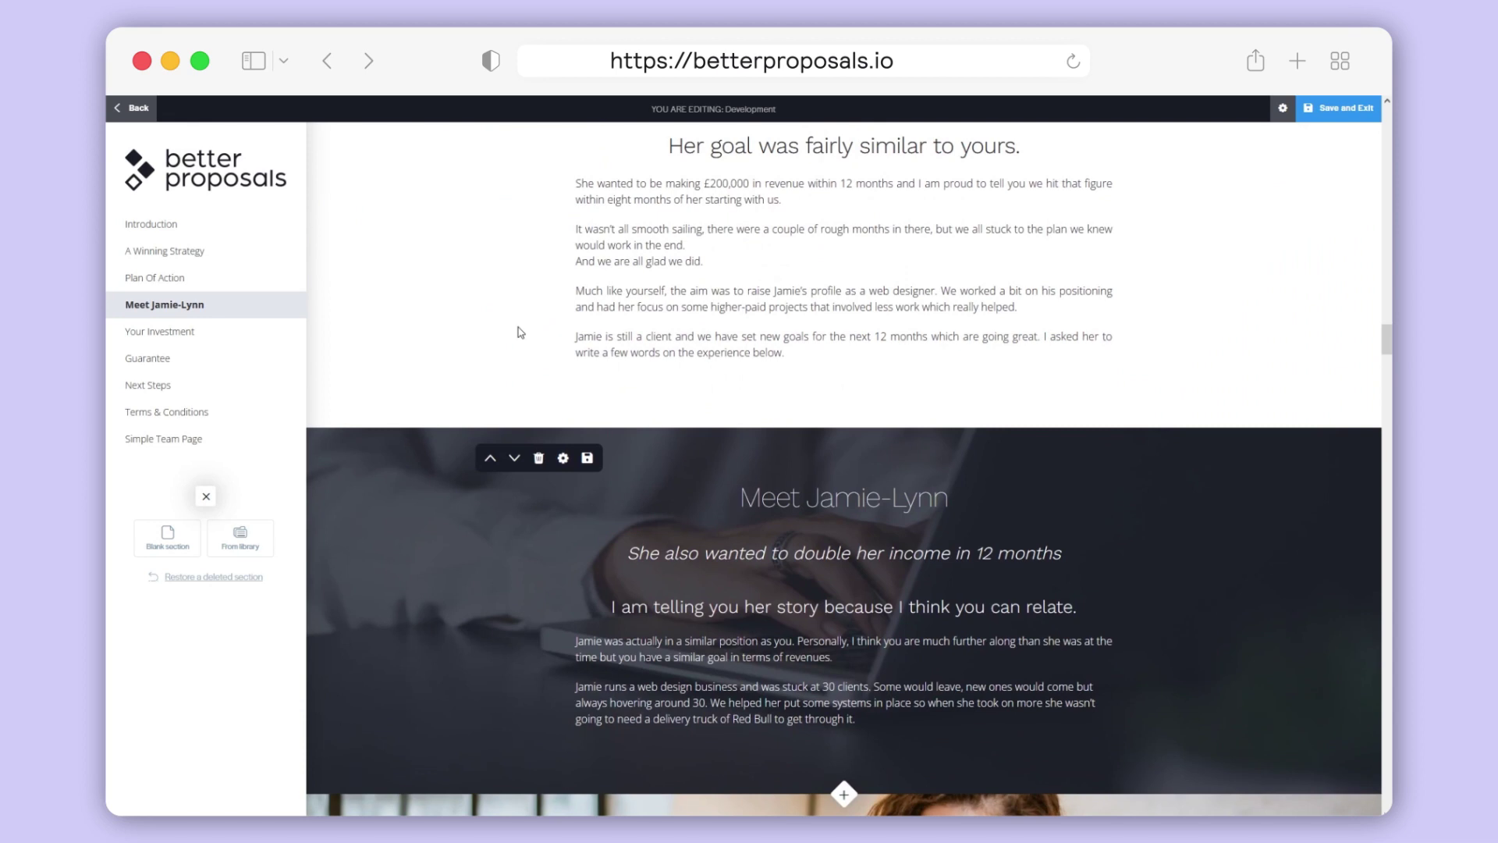
scroll(520, 343, up, 1)
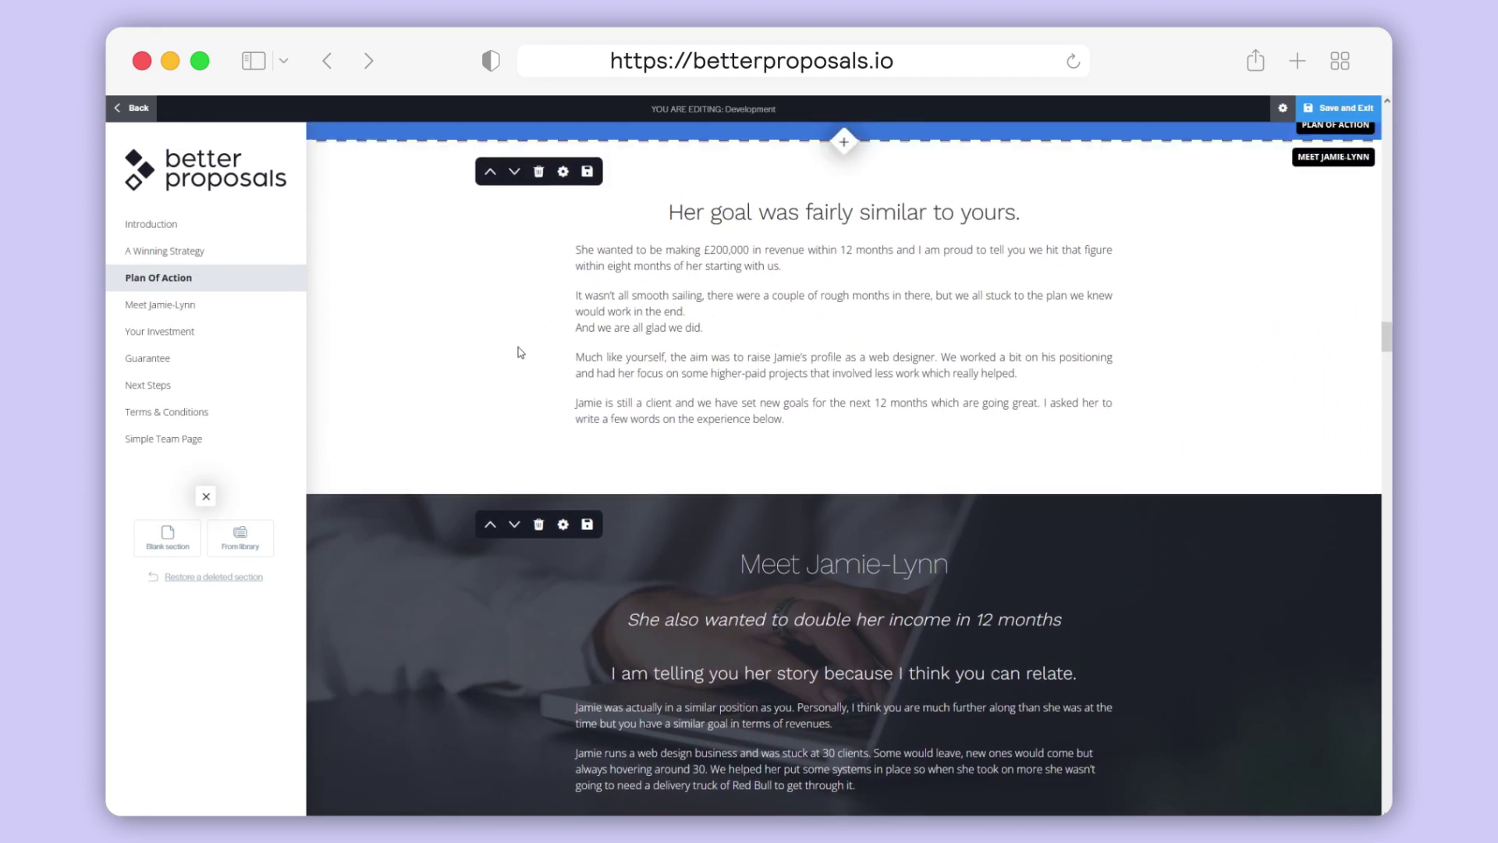
click(490, 527)
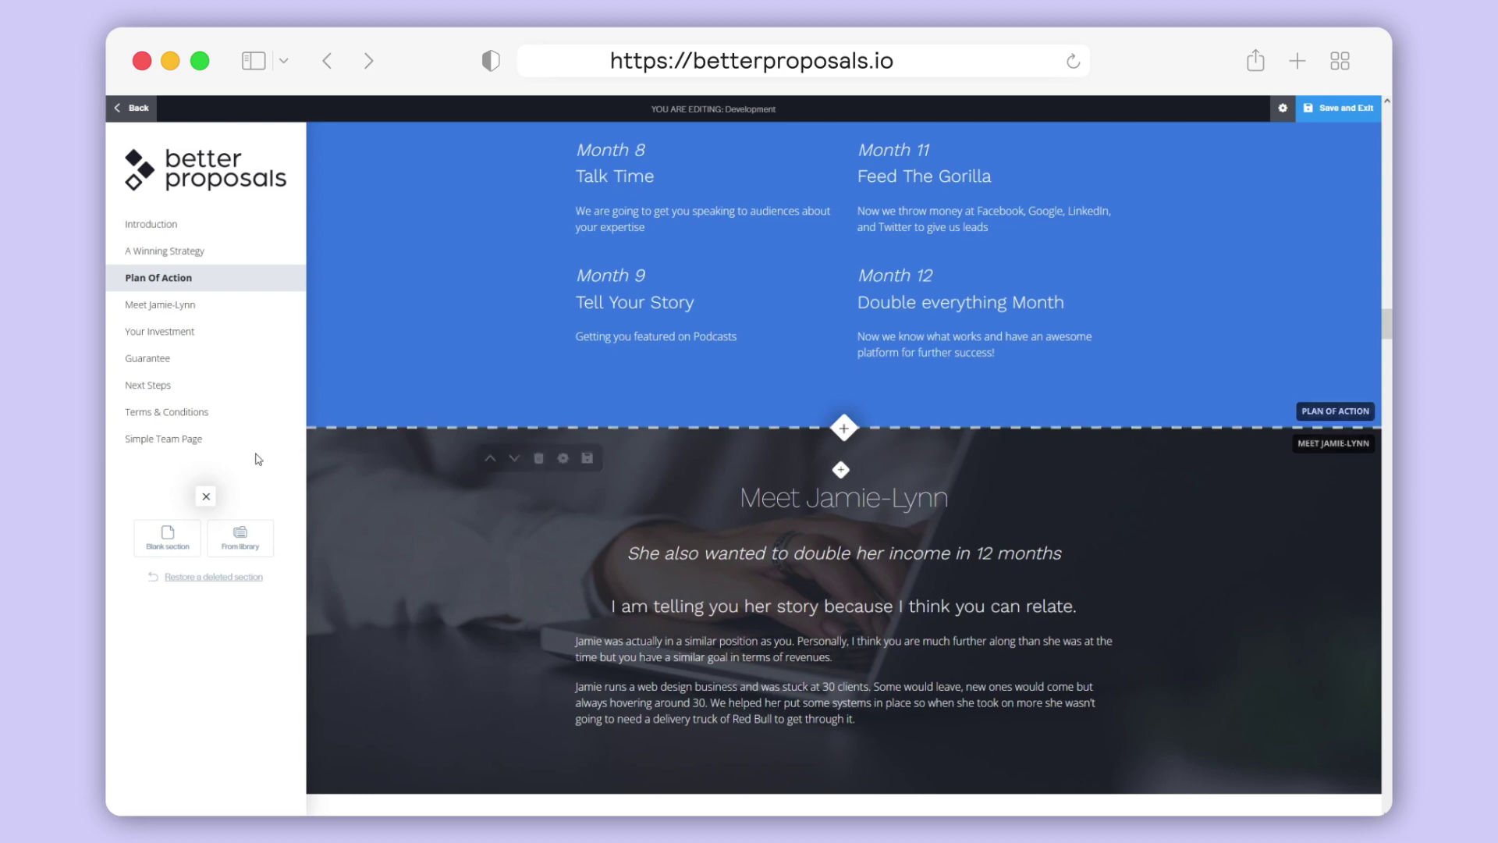
Place Simple Team Page right after Meet Jamie-Lynn, then save and exit the template.
mouse_move(282, 439)
drag(391, 611, 385, 429)
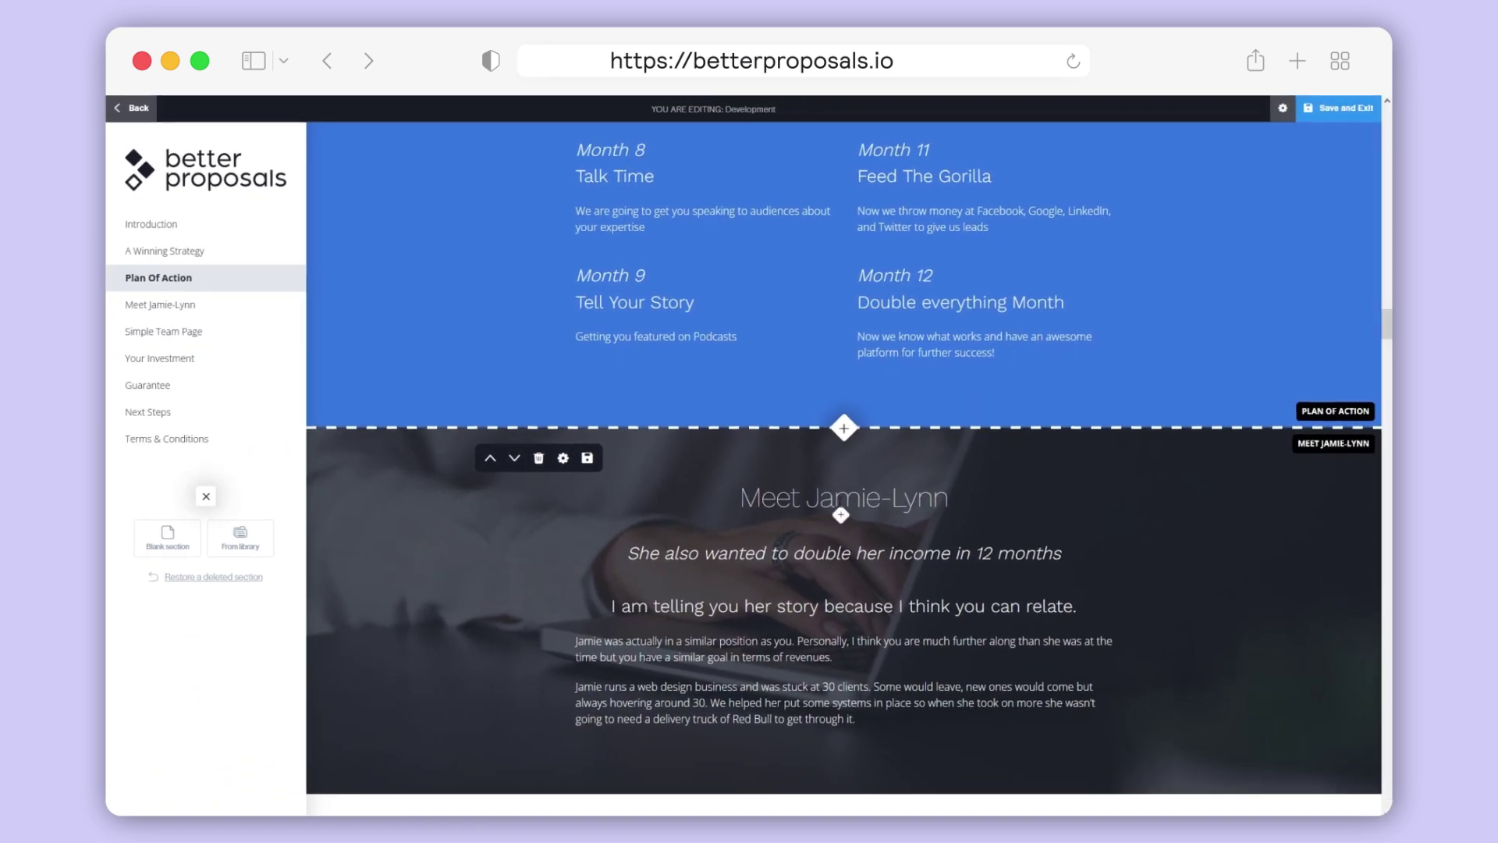
click(1334, 111)
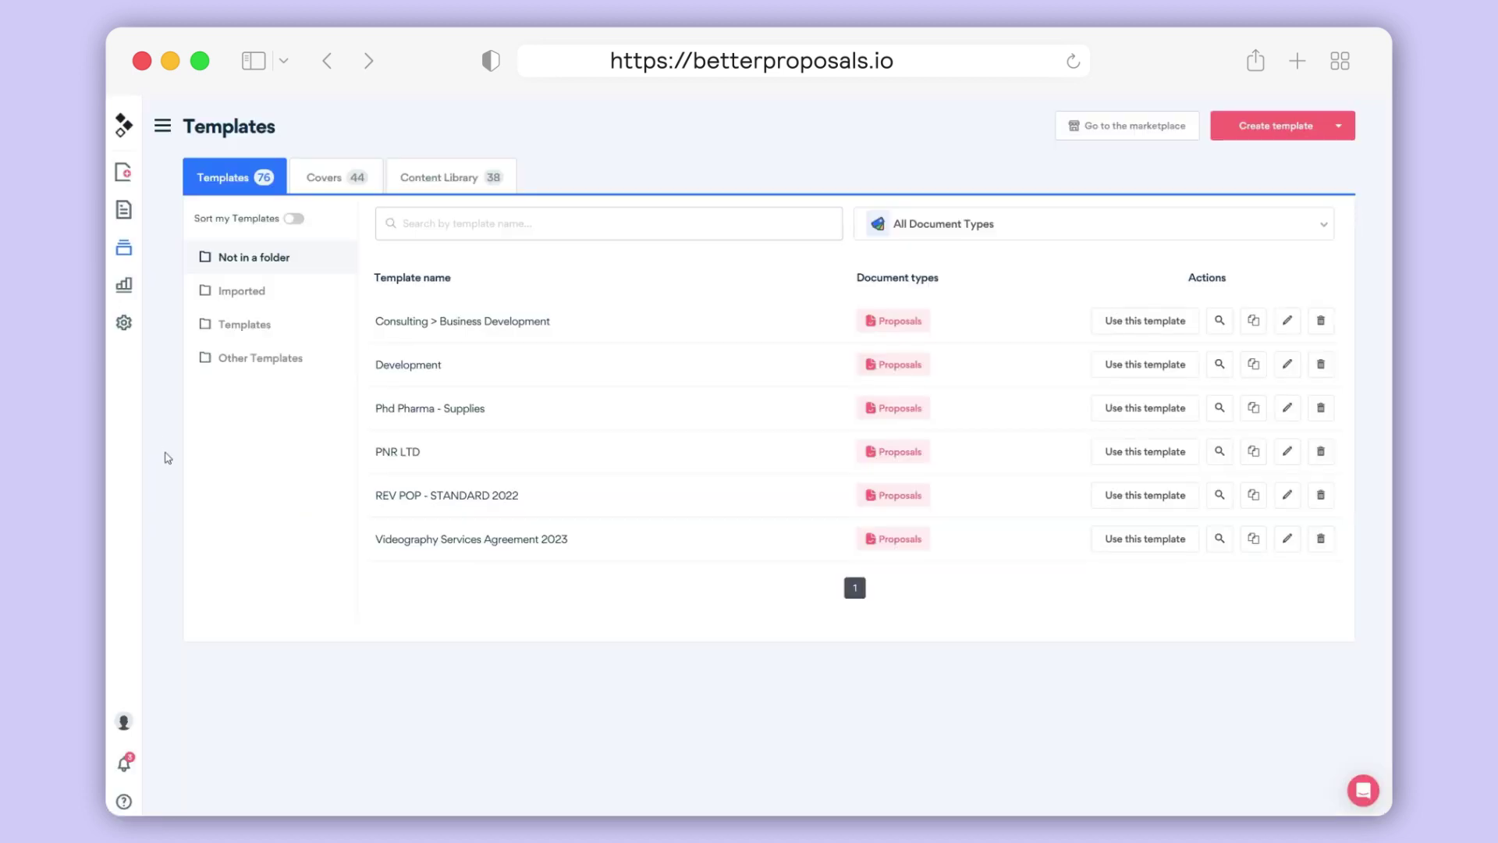